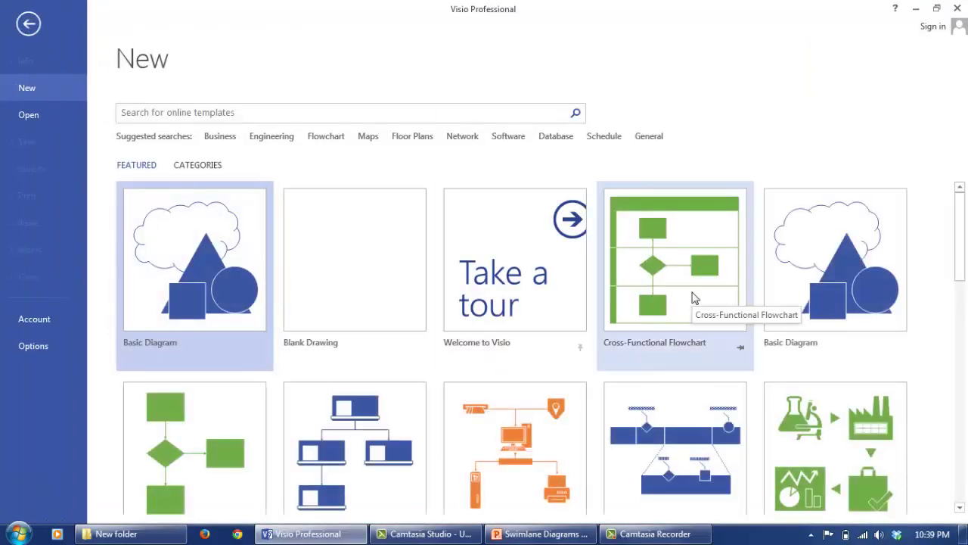
Step: Create a drawing from the Cross-Functional Flowchart template and widen its swimlanes to about 17.25 in
left_click(694, 298)
left_click(575, 361)
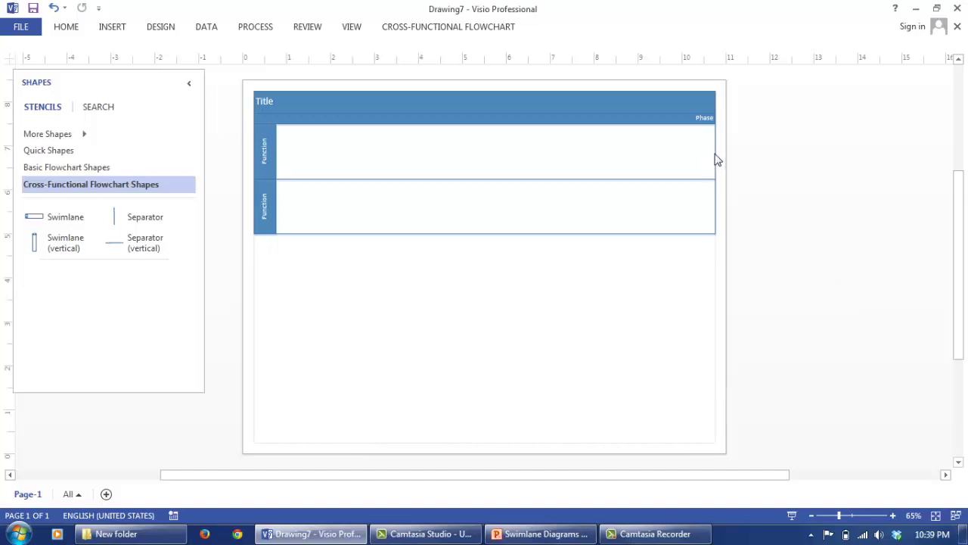
left_click_drag(717, 160, 947, 188)
left_click_drag(495, 479, 439, 482)
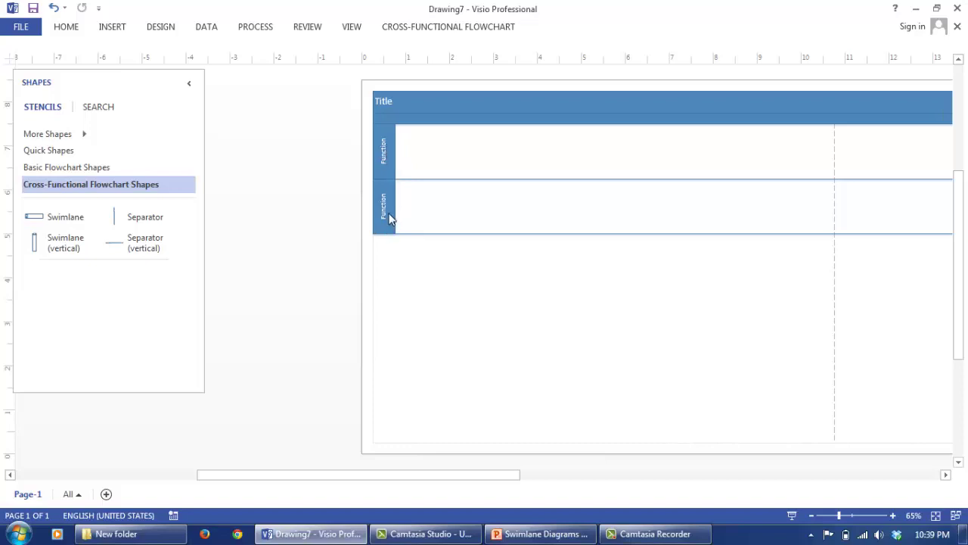
Step: Label the first swimlane "Applicant"
double_click(386, 153)
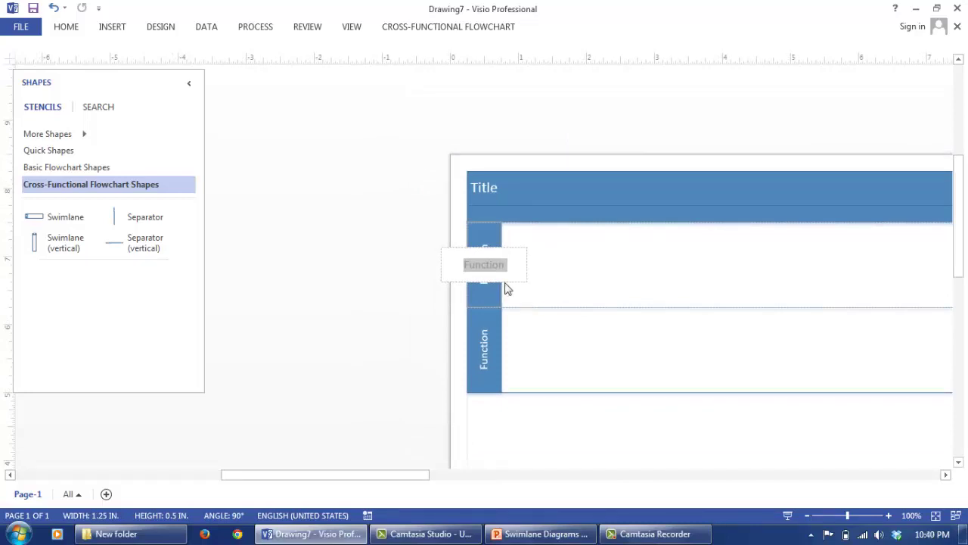
type("Applicant")
left_click(731, 355)
scroll(731, 355, "down", 3)
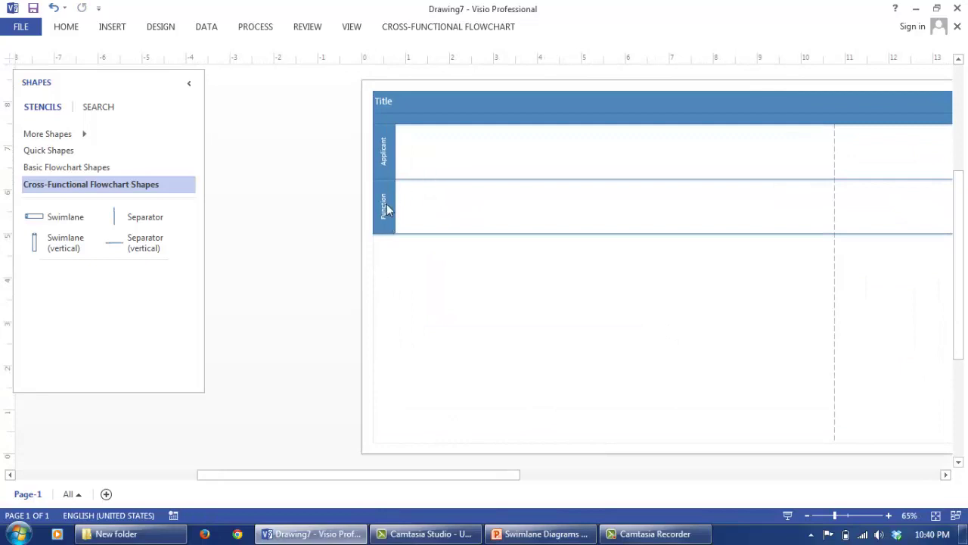
Step: Insert two more swimlanes below the second swimlane
left_click(386, 204)
right_click(380, 208)
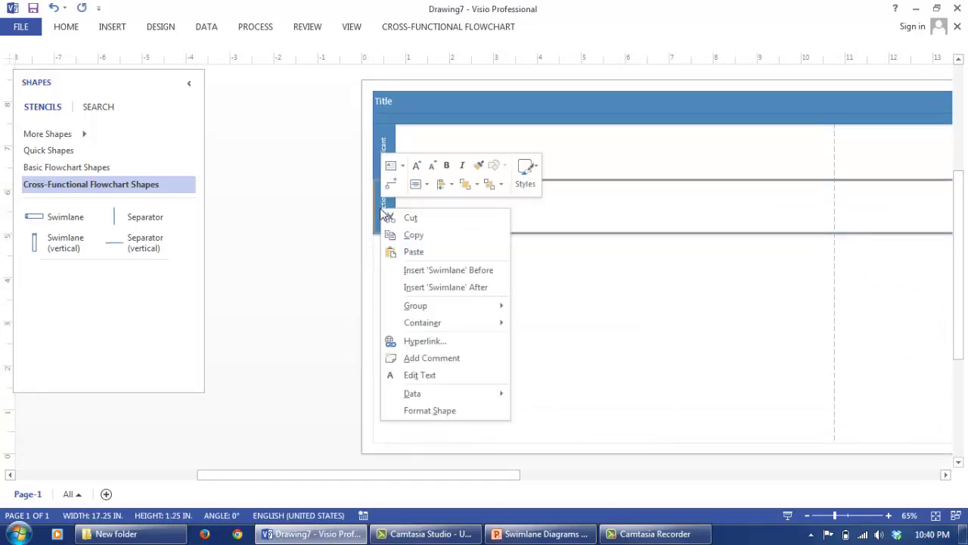
left_click(442, 293)
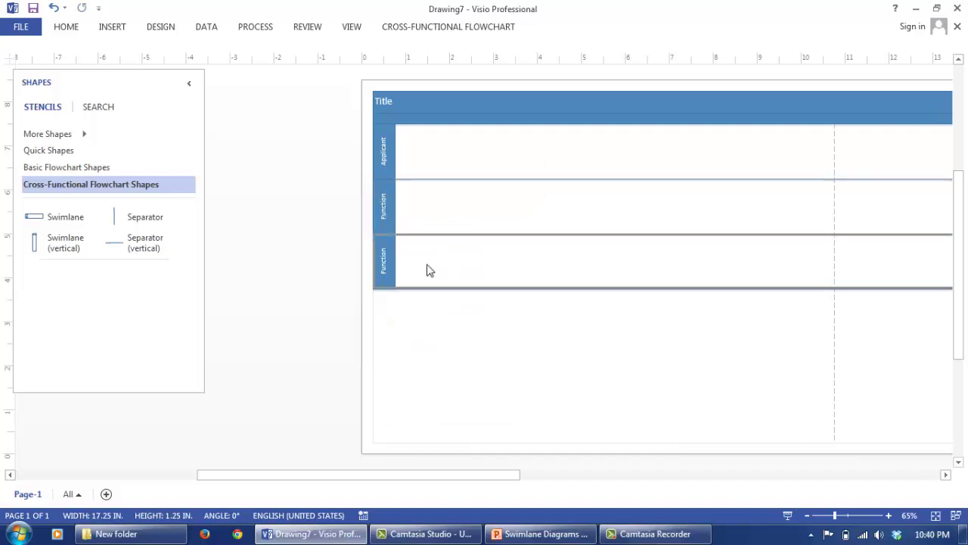
right_click(395, 266)
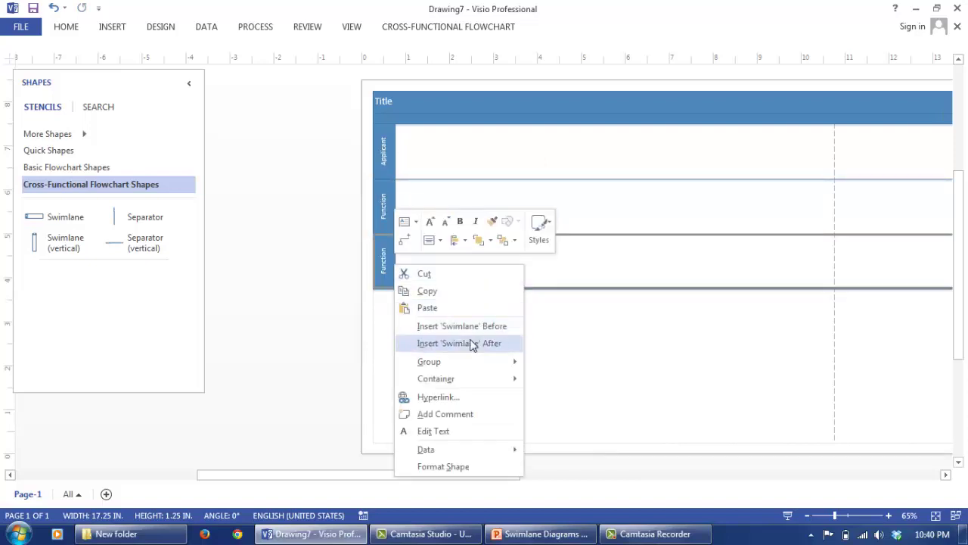
left_click(474, 342)
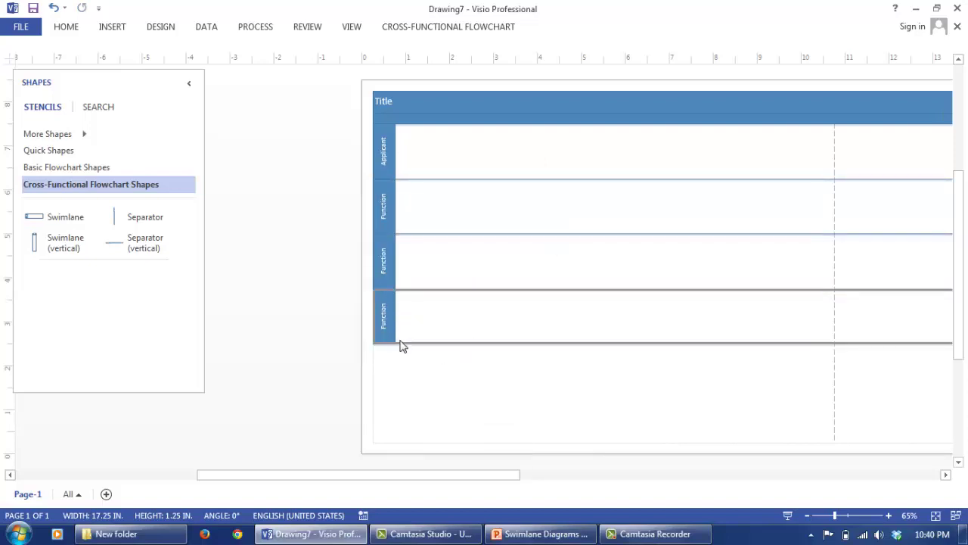
Step: Label the second swimlane "DMV Clerk" and the third swimlane "DMV Knowledge Test System"
double_click(385, 205)
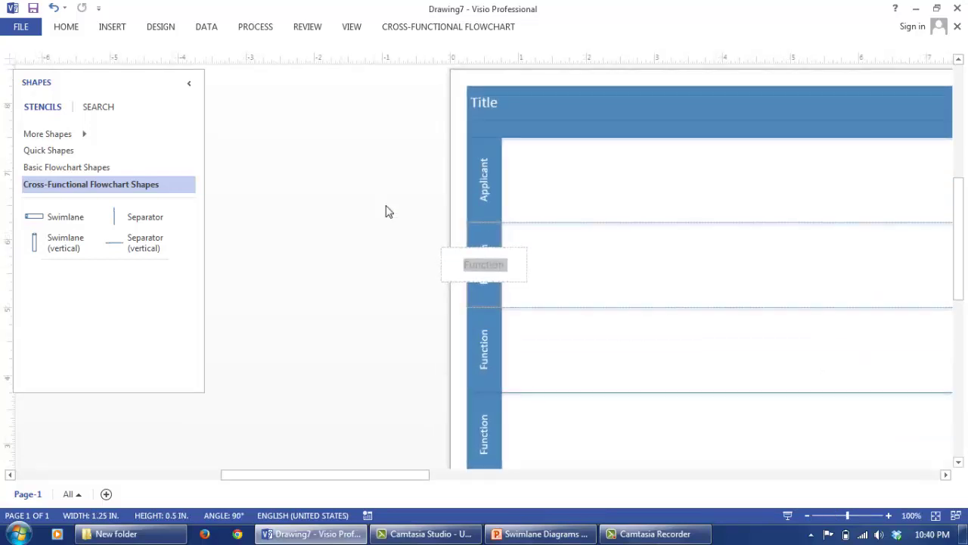
type("DMV ")
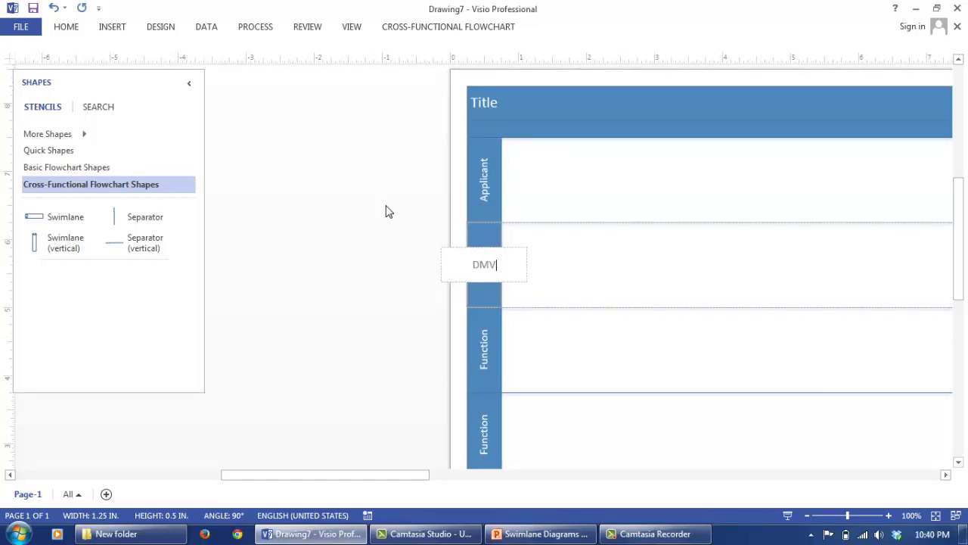
type("Clerk")
double_click(488, 353)
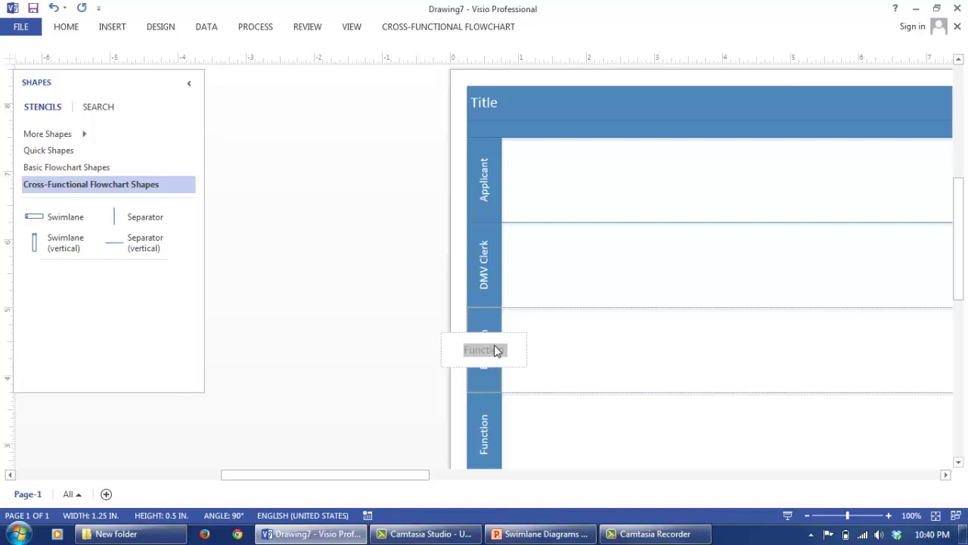
type("DMV Knowledge Test System")
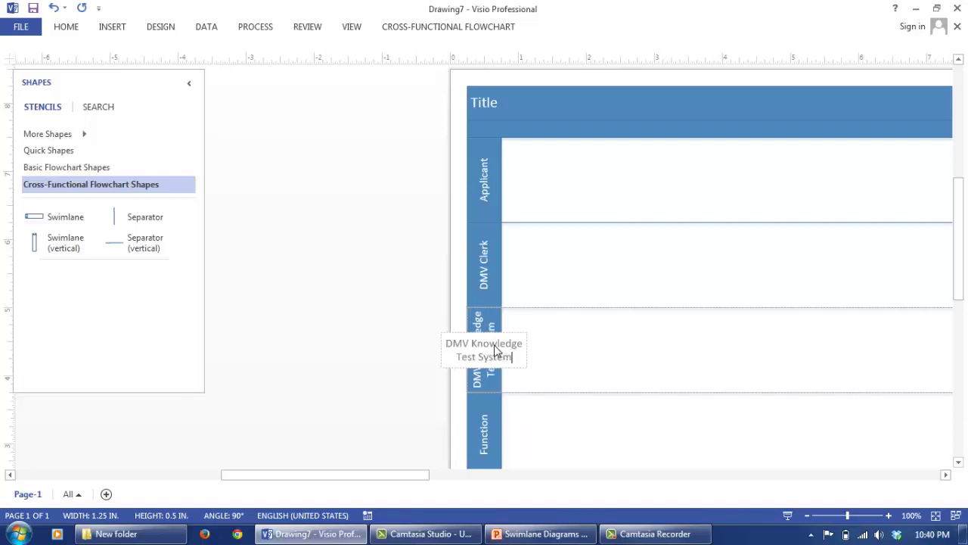
Step: Label the fourth swimlane "DMV Driving Examiner"
left_click(488, 435)
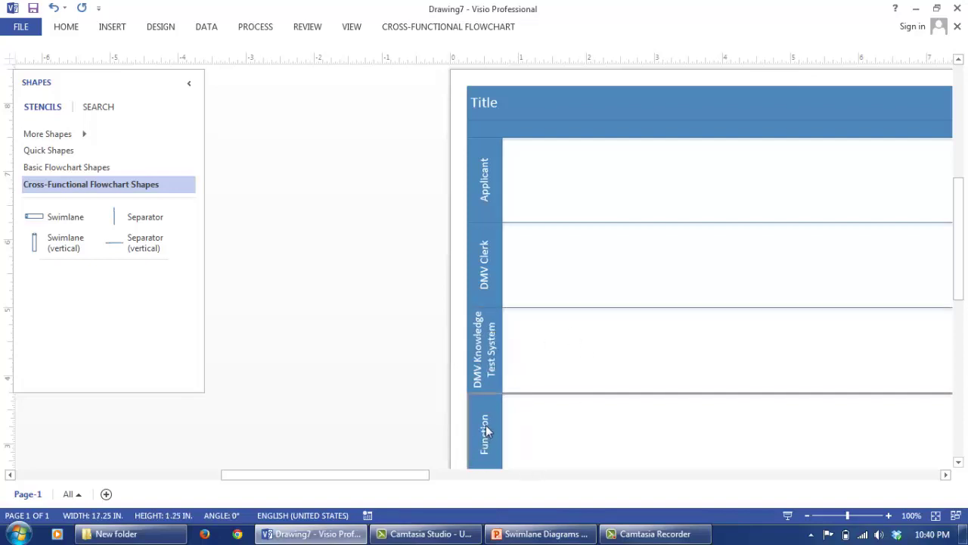
left_click_drag(962, 225, 960, 251)
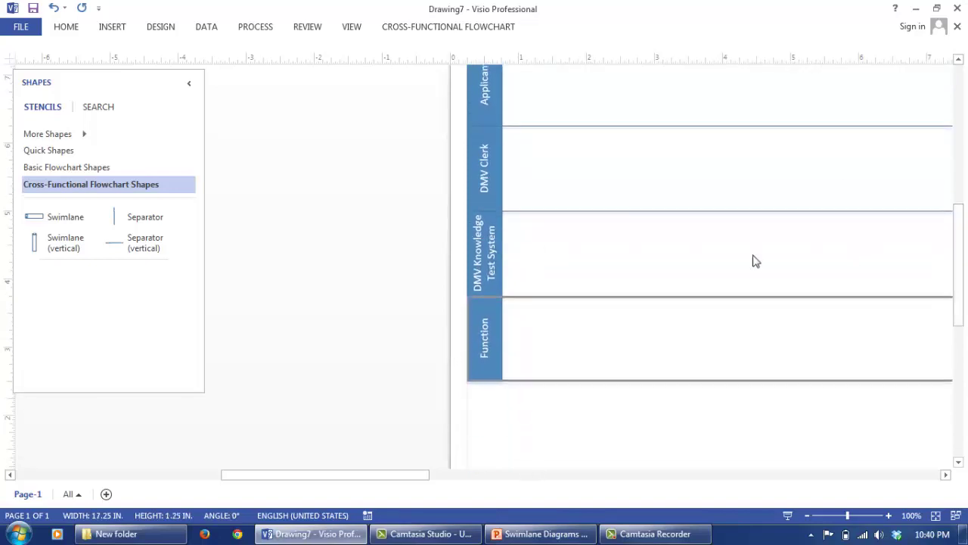
double_click(486, 326)
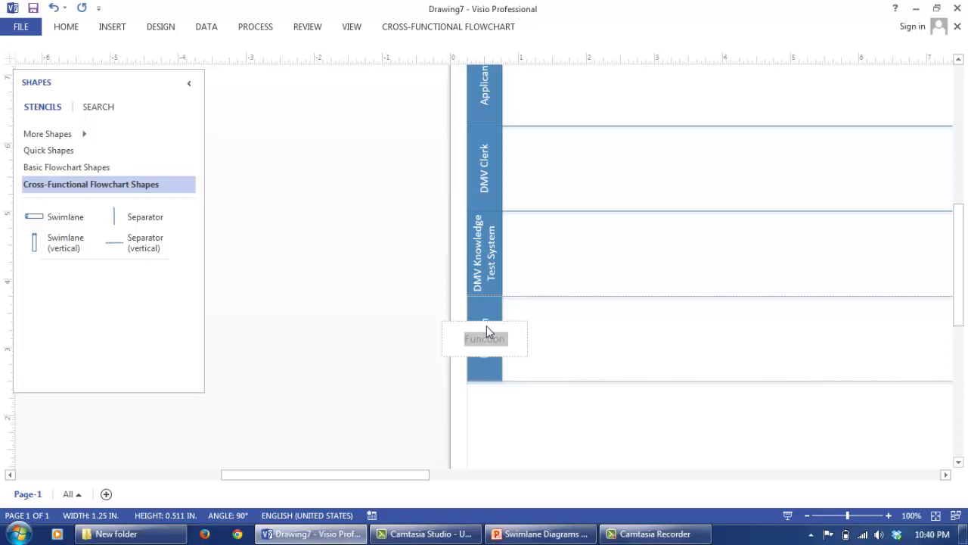
type("DMV Brit")
key("BackSpace")
type("ving Eaxaminer")
left_click(685, 310)
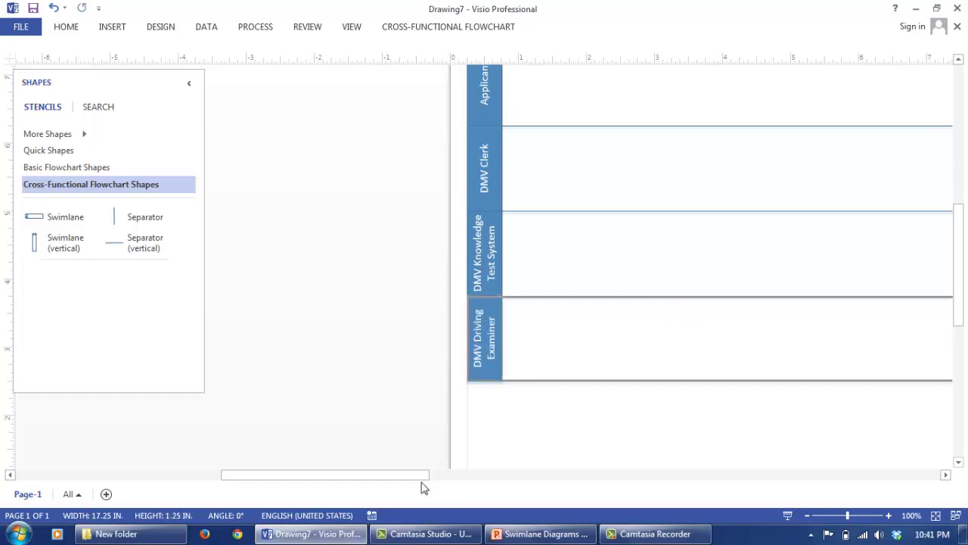
Step: Add a Process shape at the start of the Applicant swimlane and label it "Assemble Required Doccuments"
left_click_drag(404, 484, 445, 487)
left_click_drag(965, 219, 962, 177)
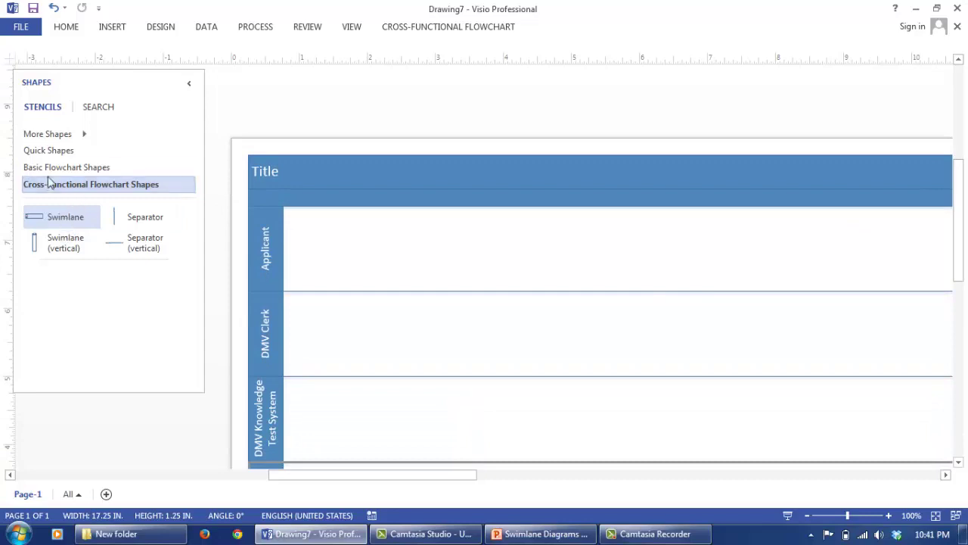
left_click(52, 151)
left_click_drag(58, 231, 336, 239)
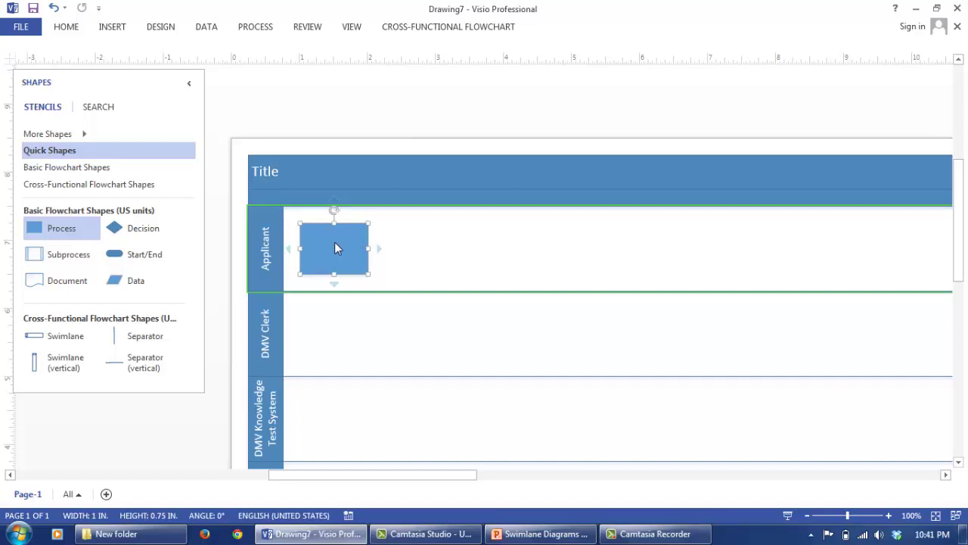
type("As")
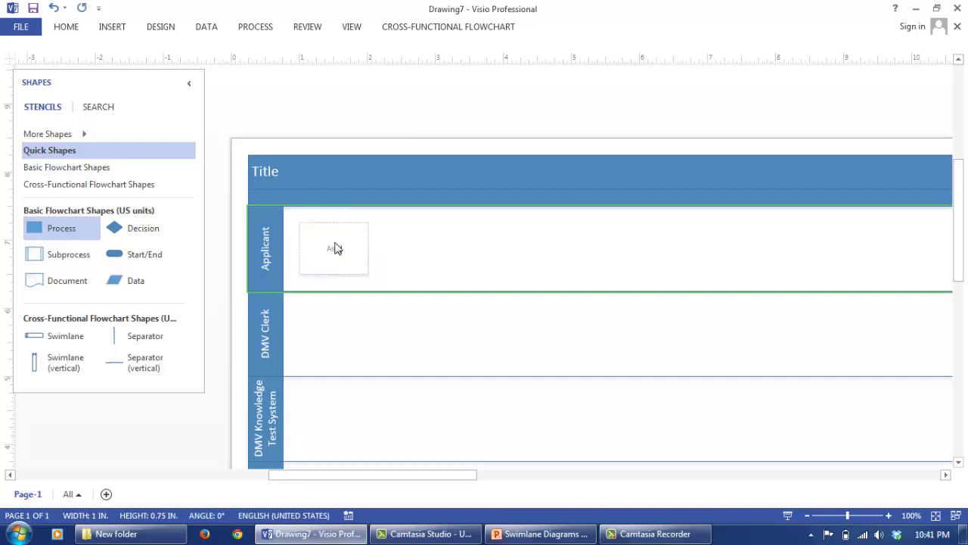
type("sessment Requ")
type("ired Docc")
type("u")
type("ments")
left_click(404, 264)
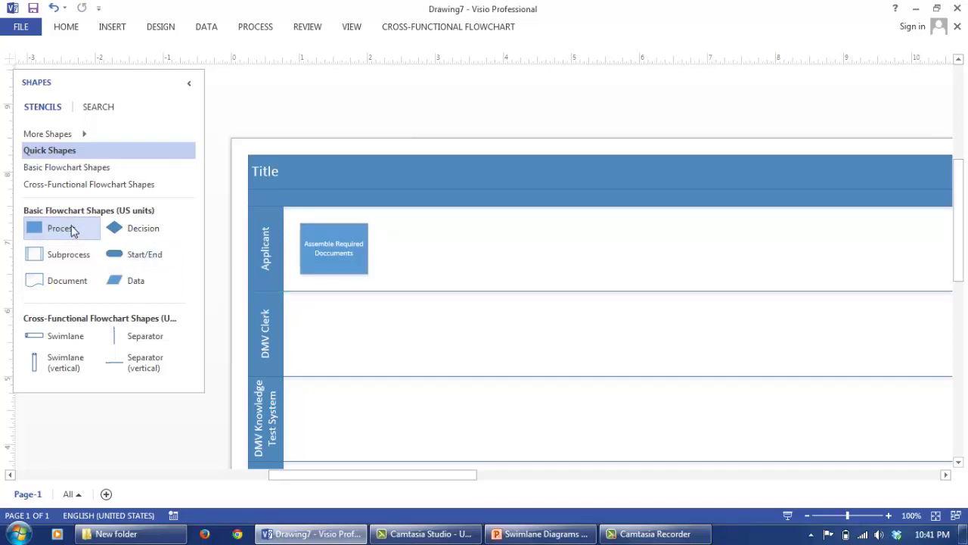
Step: Add a Process shape labelled "Submit Documents" in the Applicant swimlane, just after the first process
left_click_drag(73, 231, 428, 247)
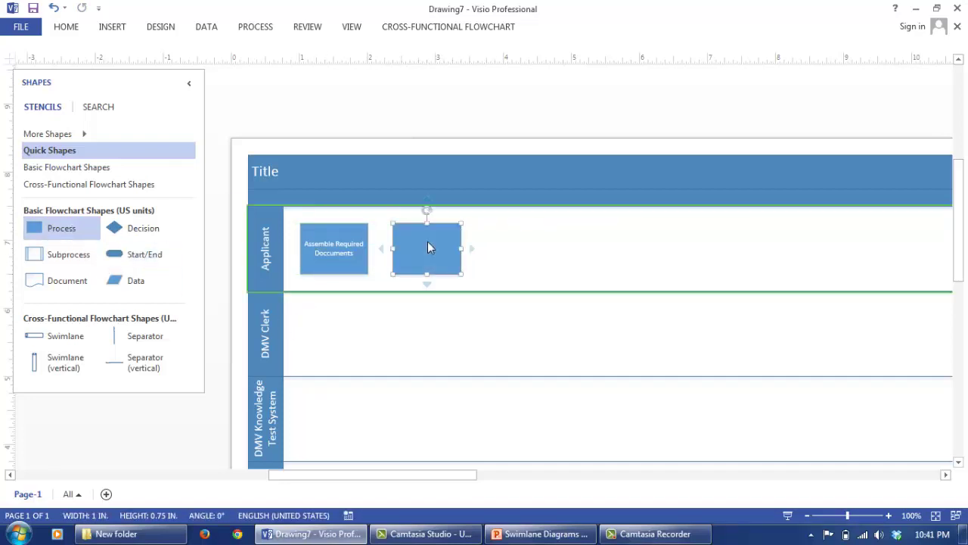
double_click(428, 248)
type("Submit Document")
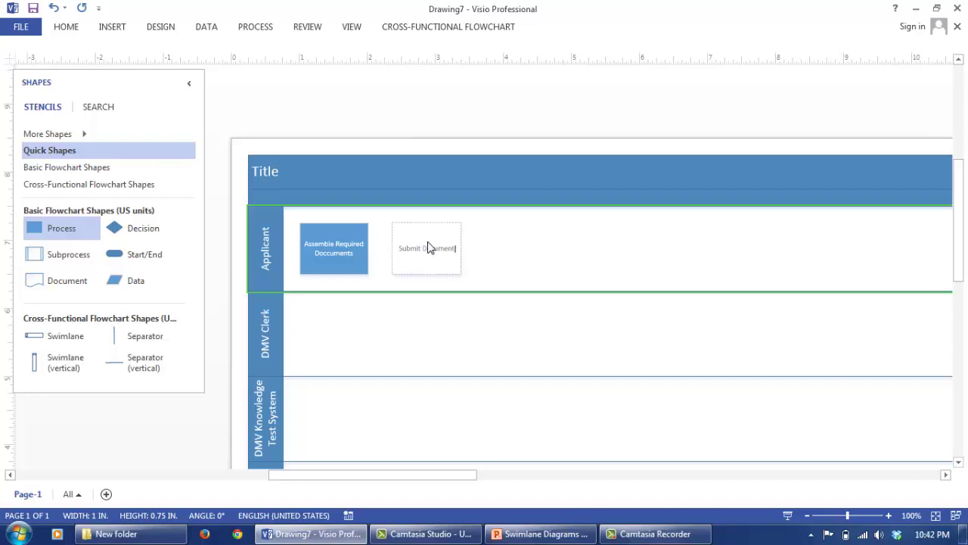
type("s")
left_click(433, 329)
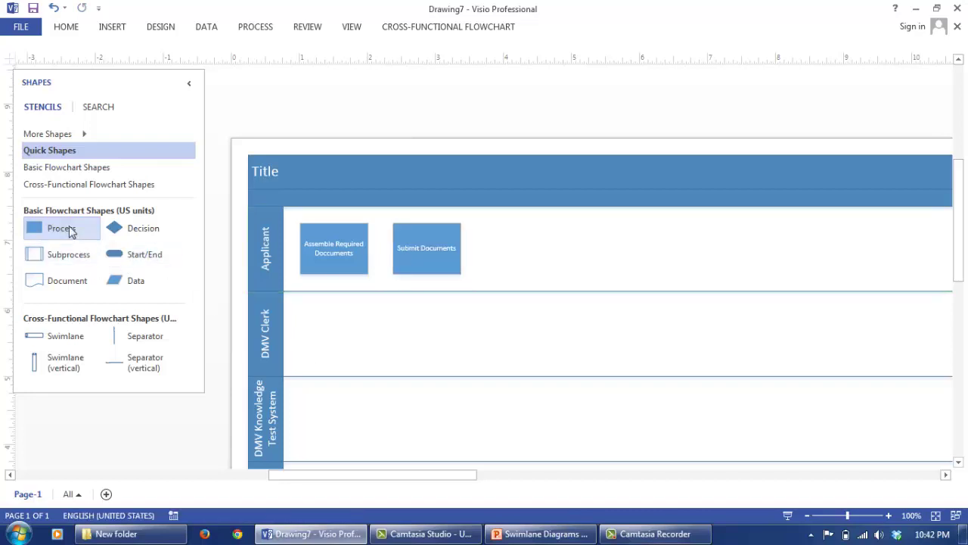
Step: Add a Process shape labelled "Enter Applicant Information" in the DMV Clerk swimlane, beyond the Submit Documents process
left_click_drag(71, 231, 518, 330)
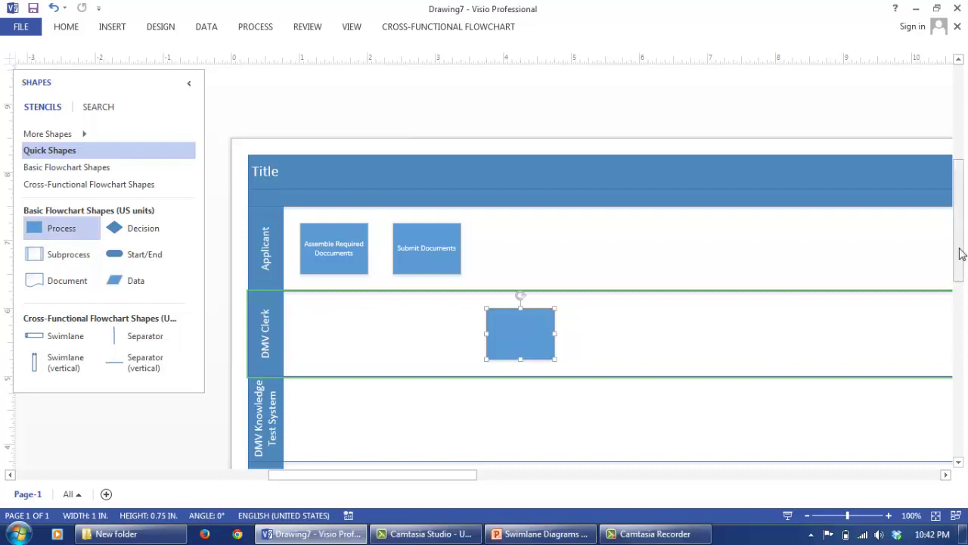
scroll(961, 257, "down", 2)
key("Escape")
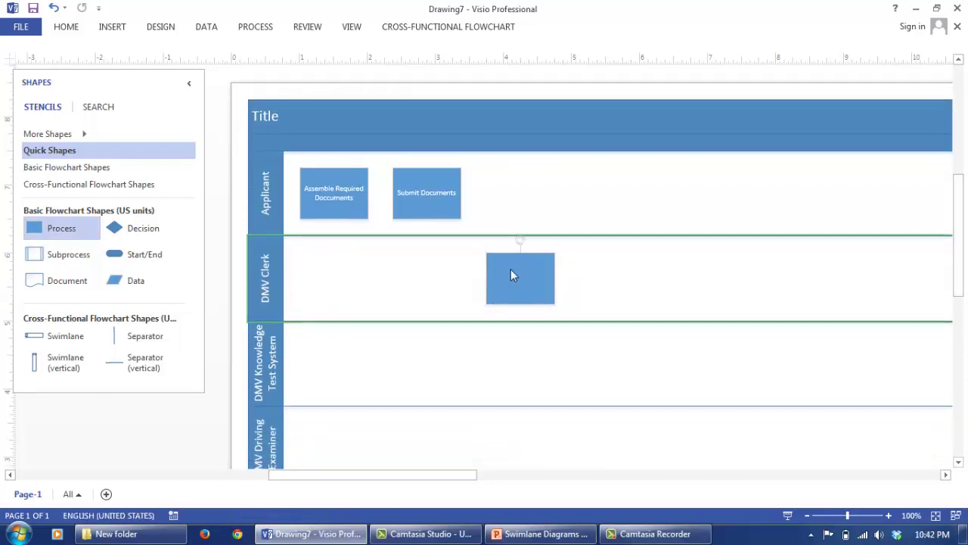
left_click(511, 274)
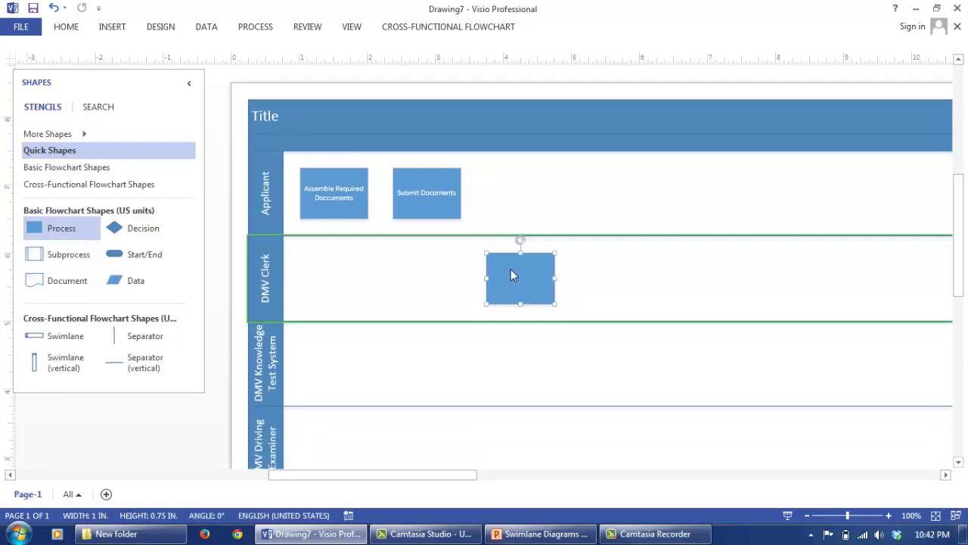
type("Enter Applica")
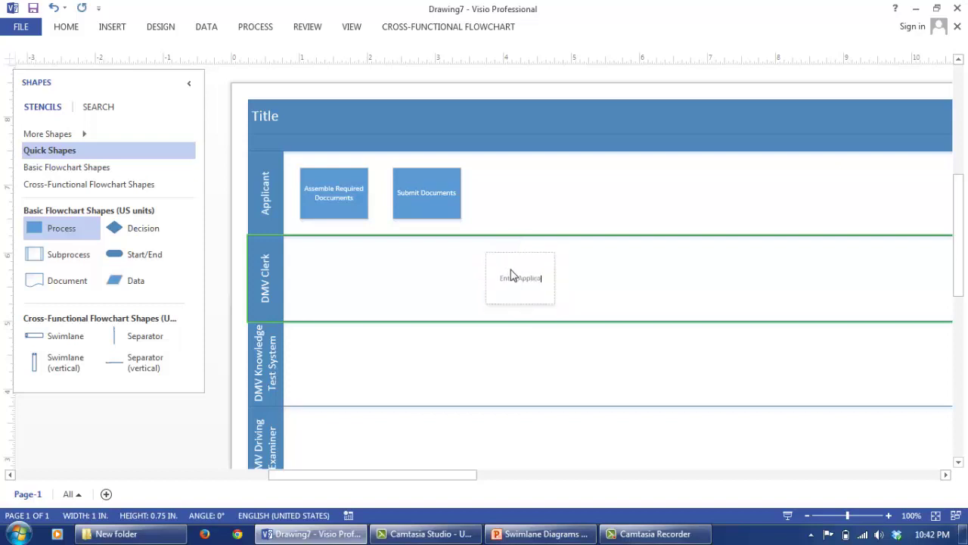
type("nt Information")
left_click(573, 380)
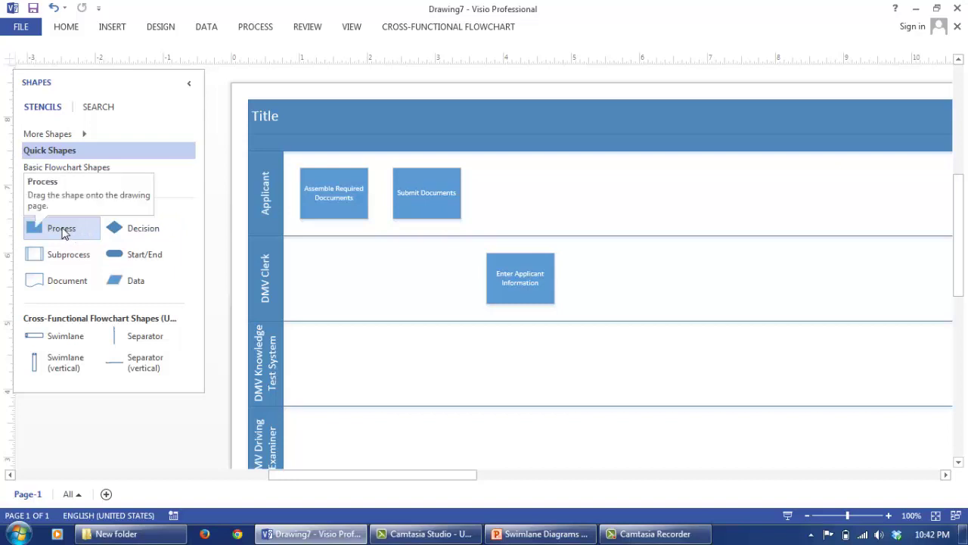
Step: Add a Process shape labelled "Take written exam" in the Applicant swimlane, beyond the Enter Applicant Information process
left_click_drag(67, 233, 610, 190)
double_click(611, 190)
type("Take")
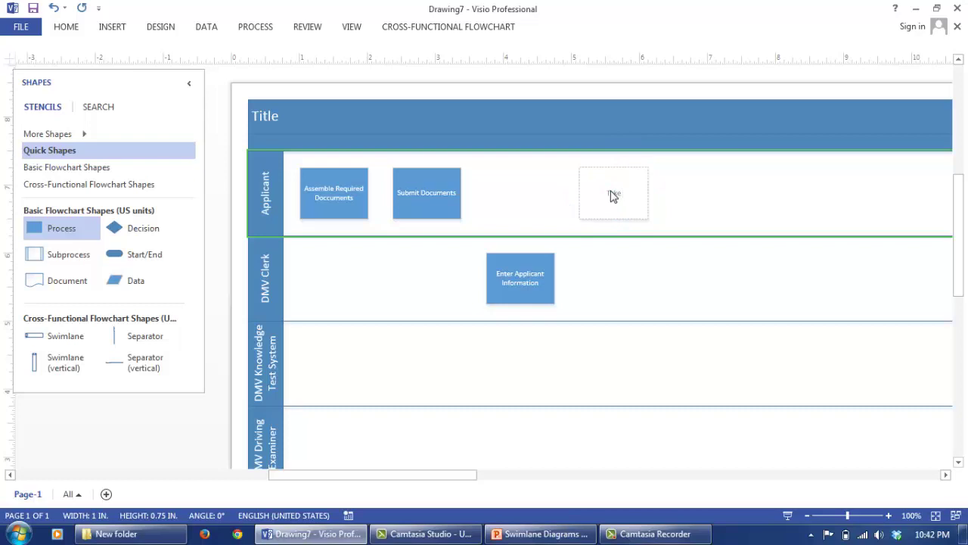
type(" Written exam")
left_click(633, 353)
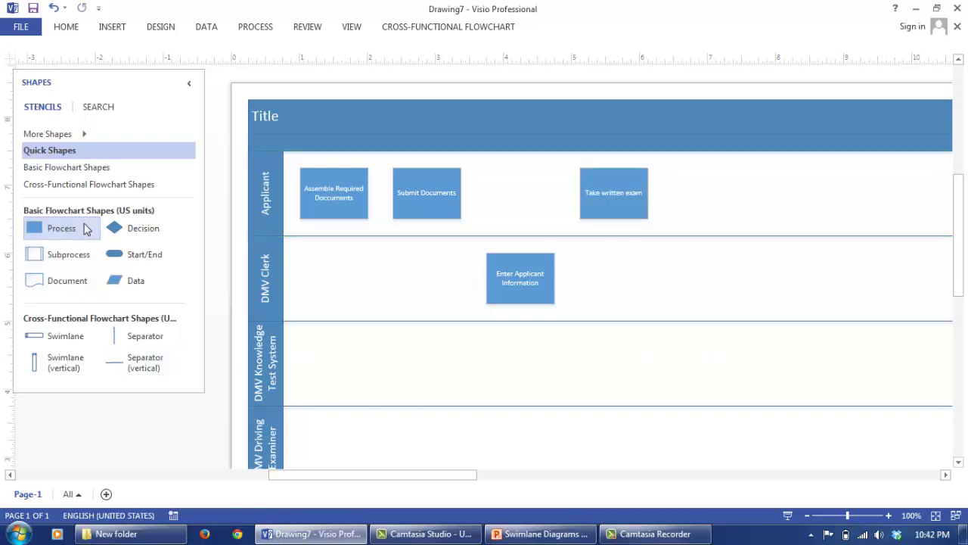
Step: Add a Process shape labelled "Evaluate Written Exam" in the DMV Knowledge Test System swimlane, beyond the written exam process
left_click_drag(84, 224, 719, 363)
type("Evaluate")
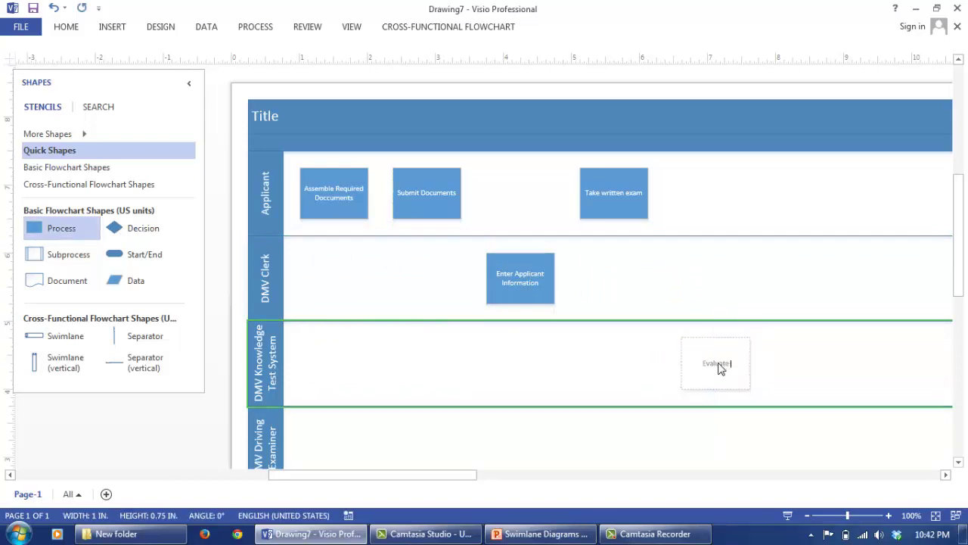
type(" Written Exam")
left_click(763, 366)
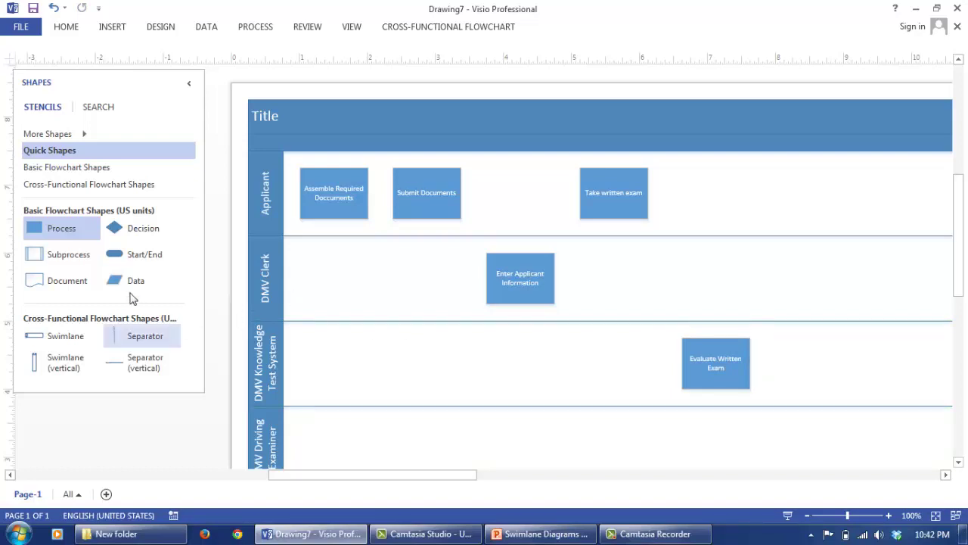
Step: Add a Process shape labelled "Compile Exam Result" in the DMV Clerk swimlane, beyond the Evaluate Written Exam process
left_click_drag(57, 228, 811, 285)
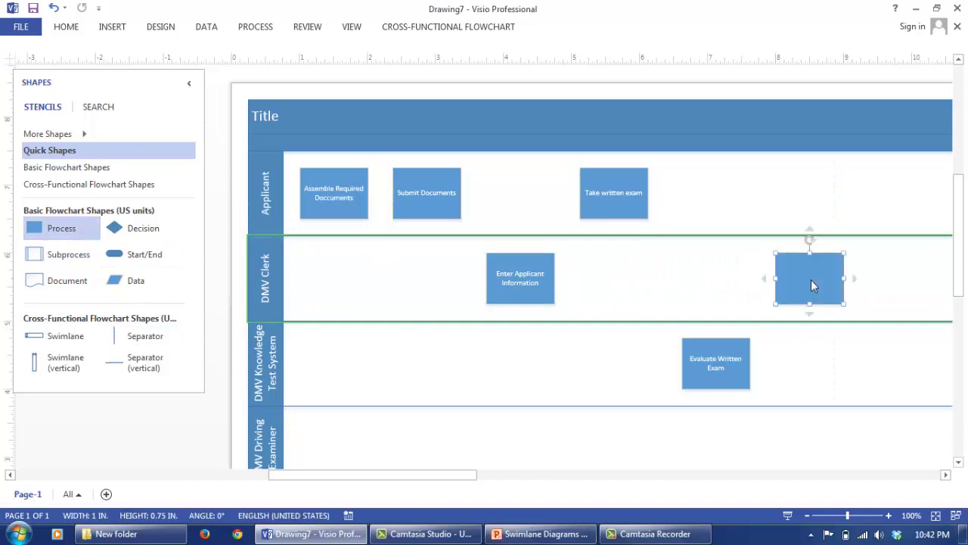
double_click(811, 285)
type("Con")
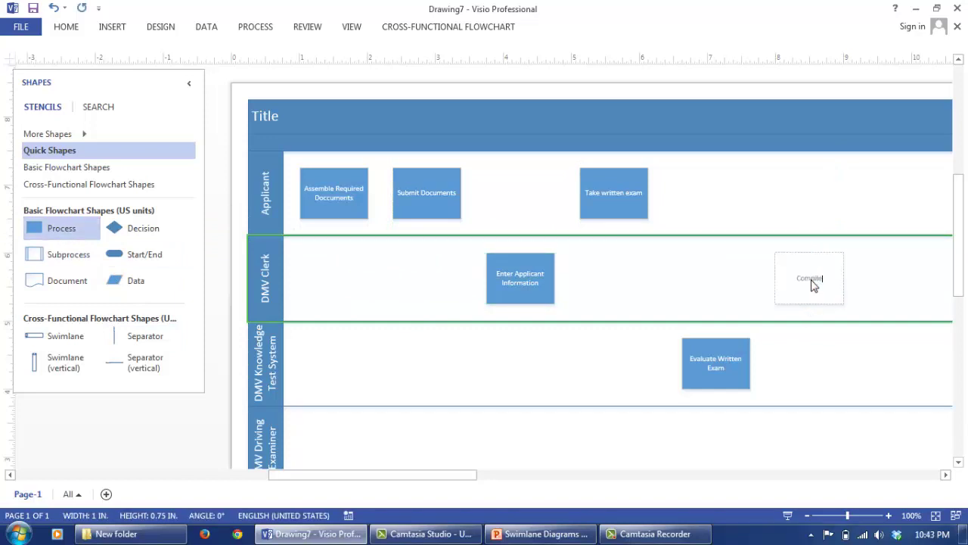
type("pile Exam Result")
left_click(834, 376)
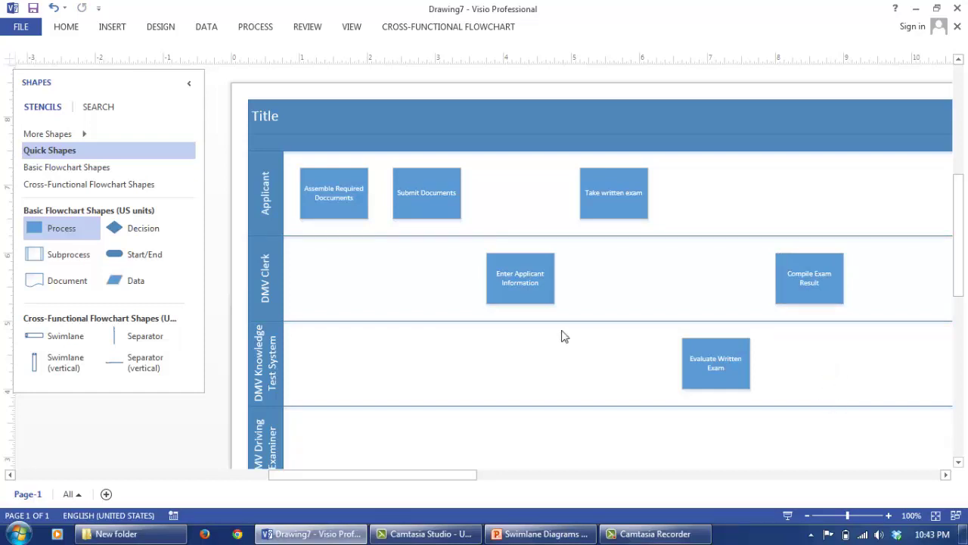
Step: Add a Process shape labelled "Take Driving Test" in the Applicant swimlane, beyond the Compile Exam Result process
left_click_drag(64, 233, 895, 196)
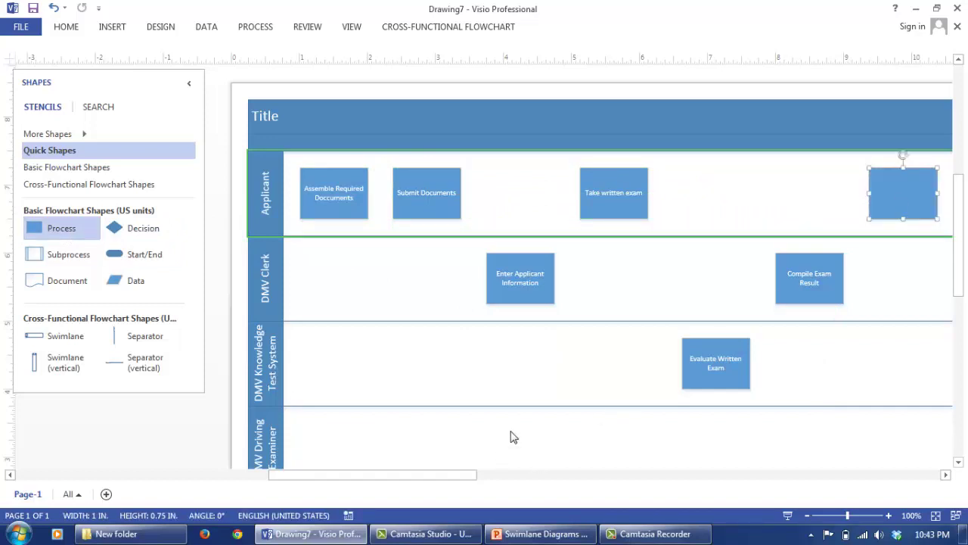
double_click(889, 196)
type("Take D")
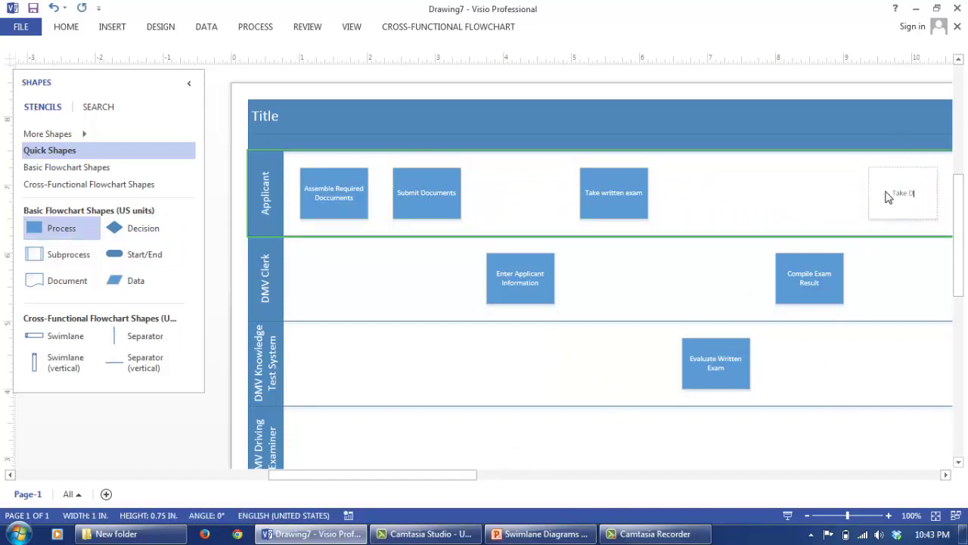
type("riving Test")
left_click(908, 277)
Step: Add a Process shape labelled "Evaluate Driving Exam" in the DMV Driving Examiner swimlane, beyond the Take Driving Test process
left_click_drag(464, 477, 548, 479)
left_click_drag(69, 231, 698, 367)
left_click_drag(961, 217, 959, 257)
left_click_drag(698, 232, 705, 314)
mouse_move(452, 477)
left_mouse_down()
mouse_move(380, 477)
mouse_move(455, 488)
left_mouse_up()
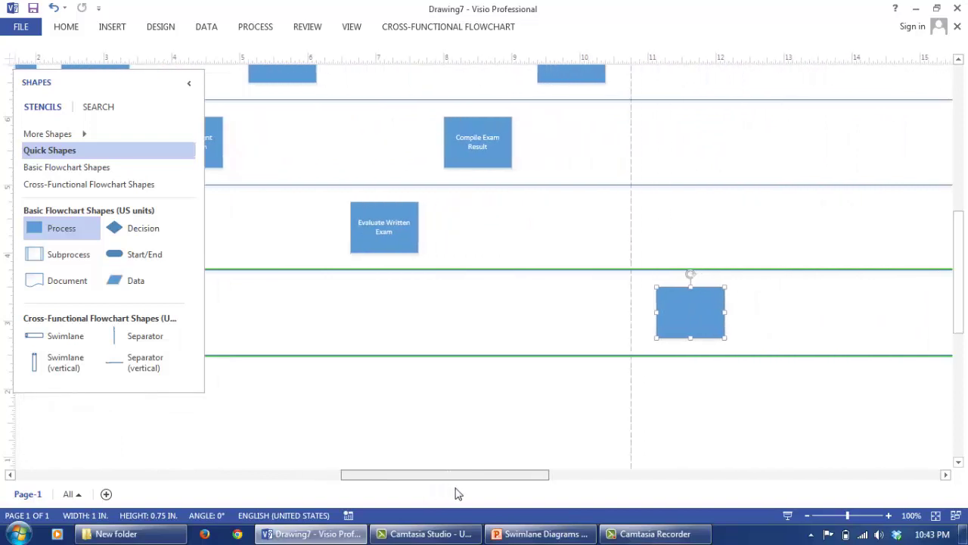
mouse_move(688, 310)
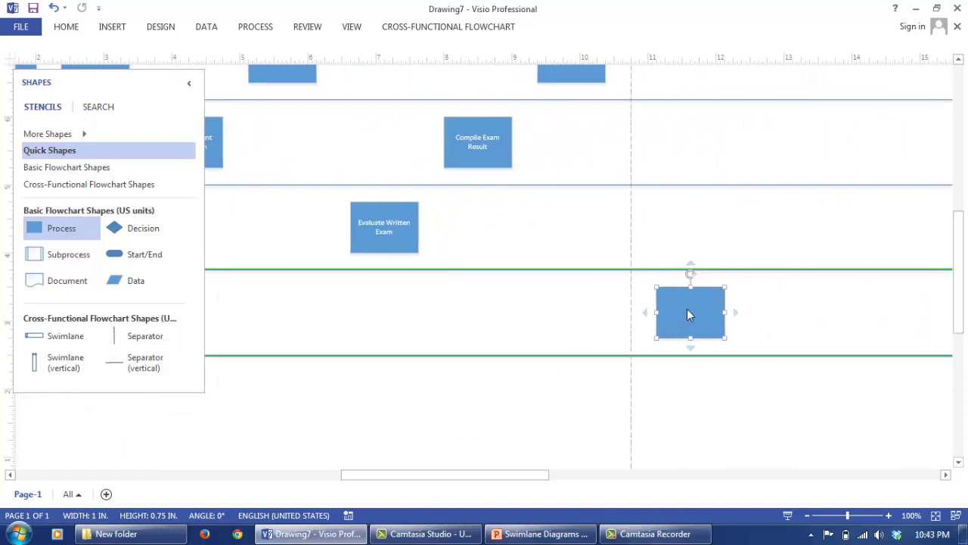
key("ctrl+z")
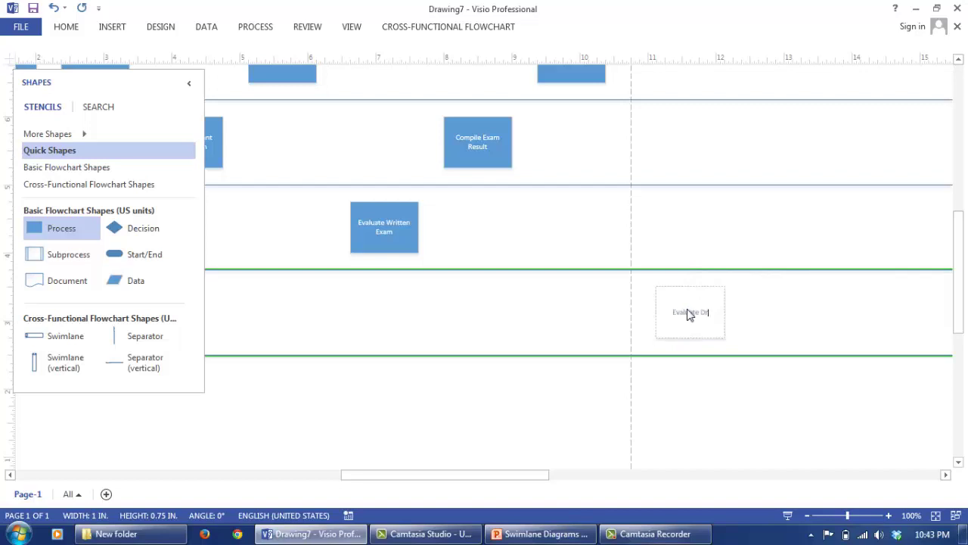
type("g Exam")
left_click(761, 319)
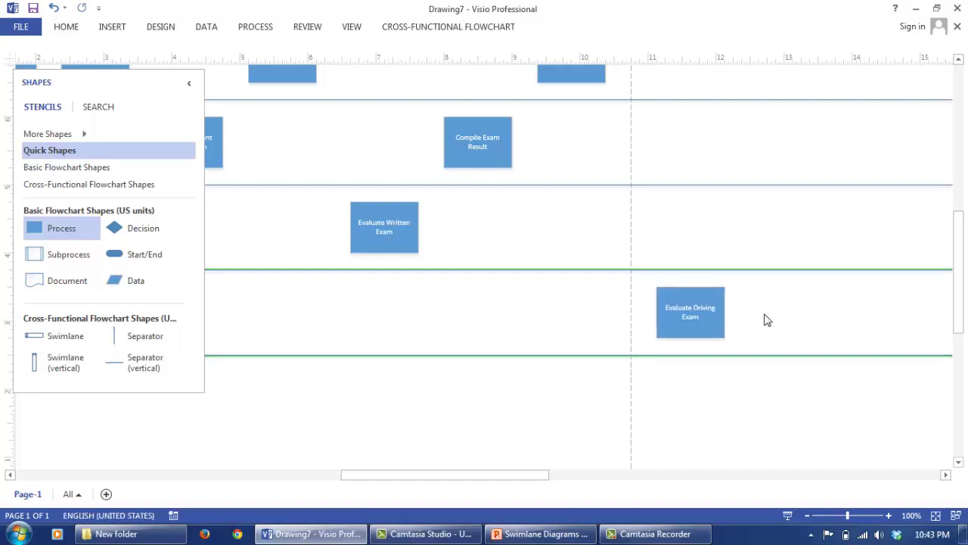
Step: Add a Process shape labelled "Pay fees" in the Applicant swimlane, beyond the Evaluate Driving Exam process
left_click(64, 236)
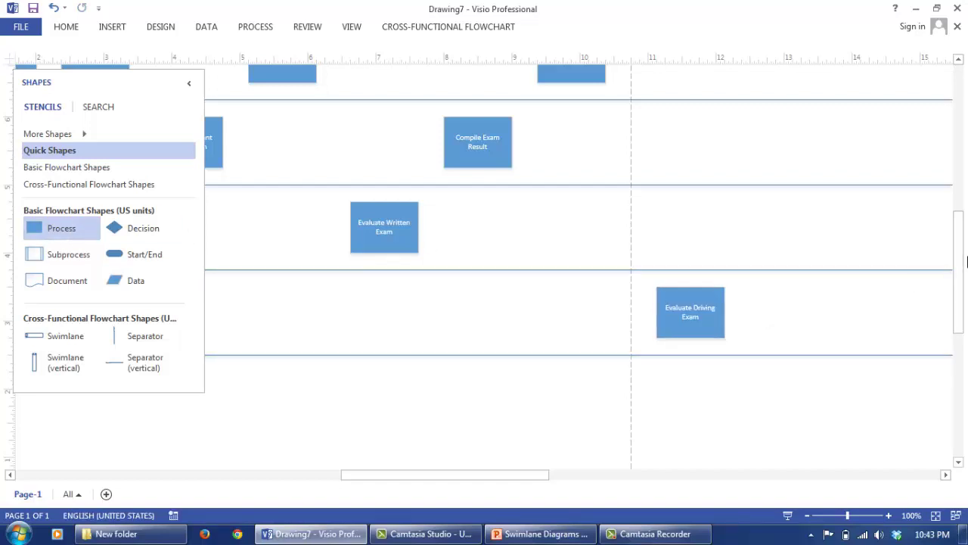
scroll(962, 259, "up", 2)
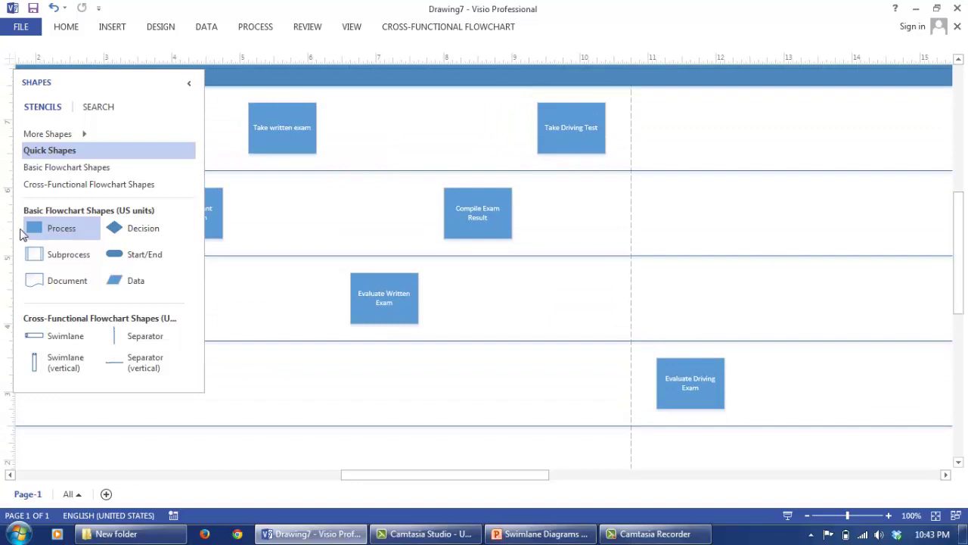
left_click_drag(22, 232, 794, 134)
left_click(495, 315)
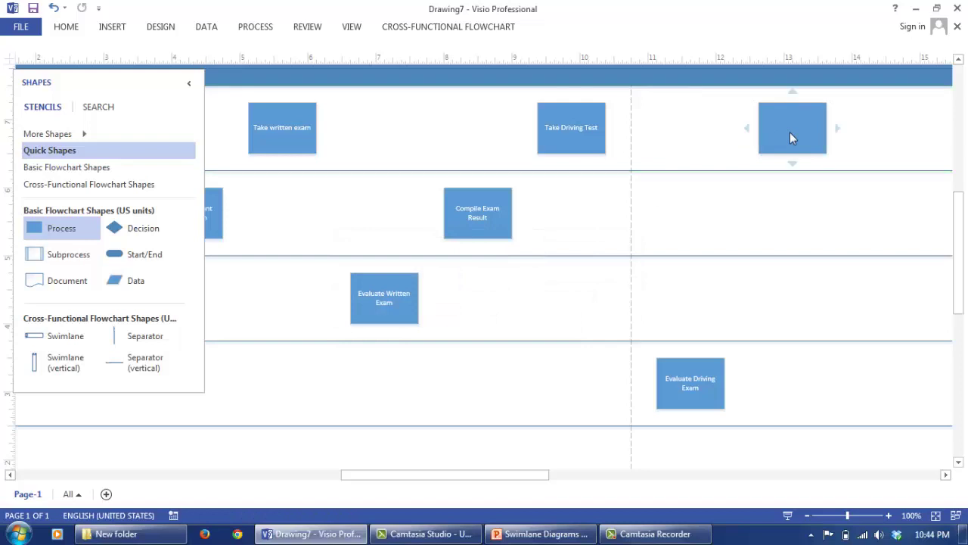
left_click(790, 131)
type("Pay fees")
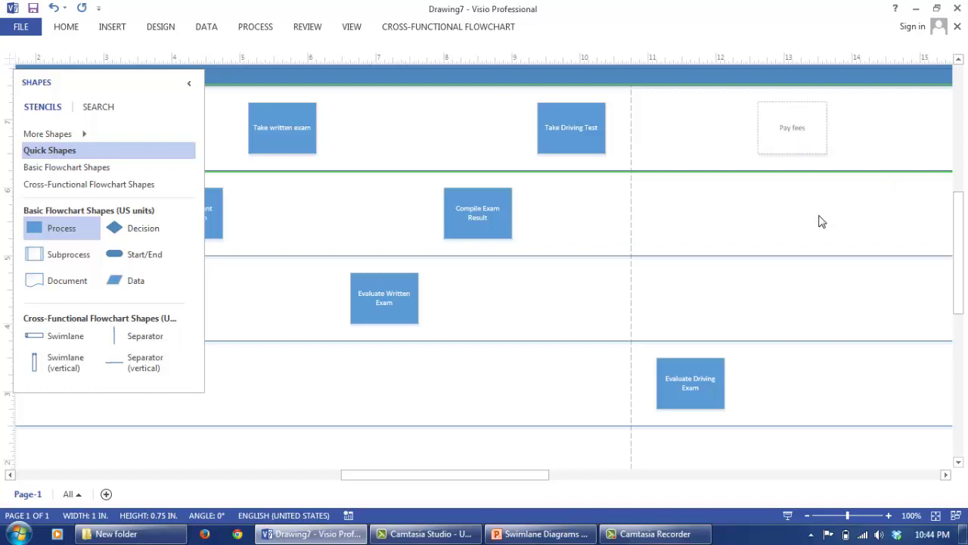
left_click(823, 221)
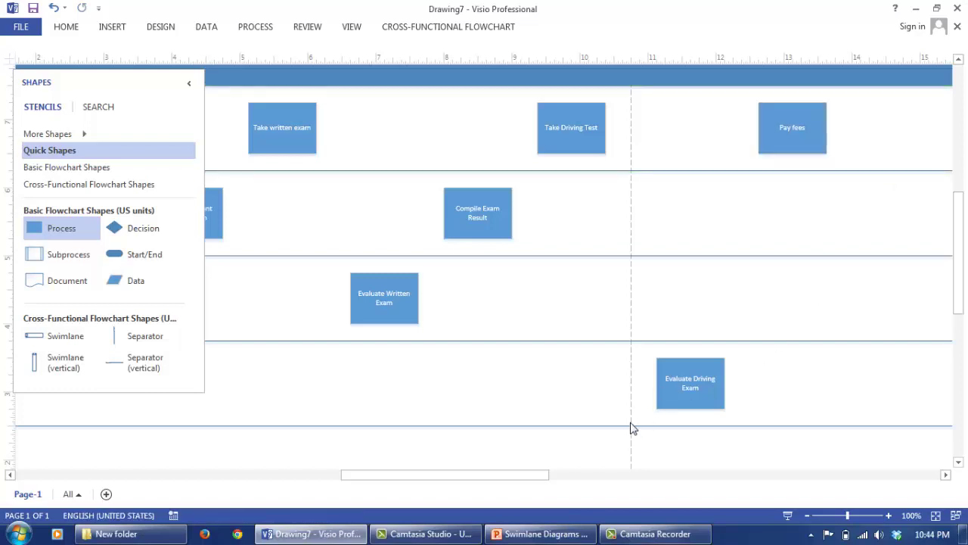
Step: Add a Process shape labelled "Process License" in the DMV Clerk swimlane, beyond the Pay fees process
left_click_drag(518, 475, 537, 476)
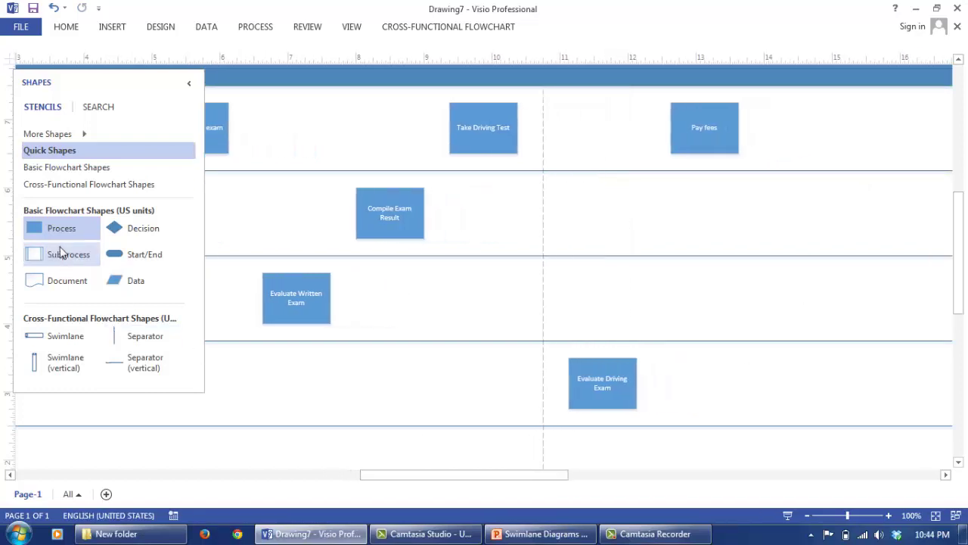
left_click_drag(64, 234, 811, 220)
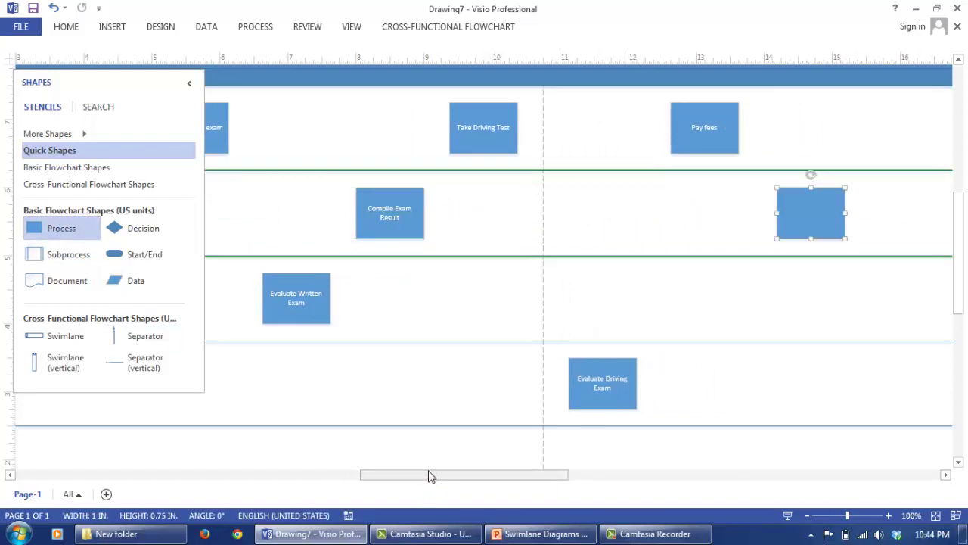
type("Pr")
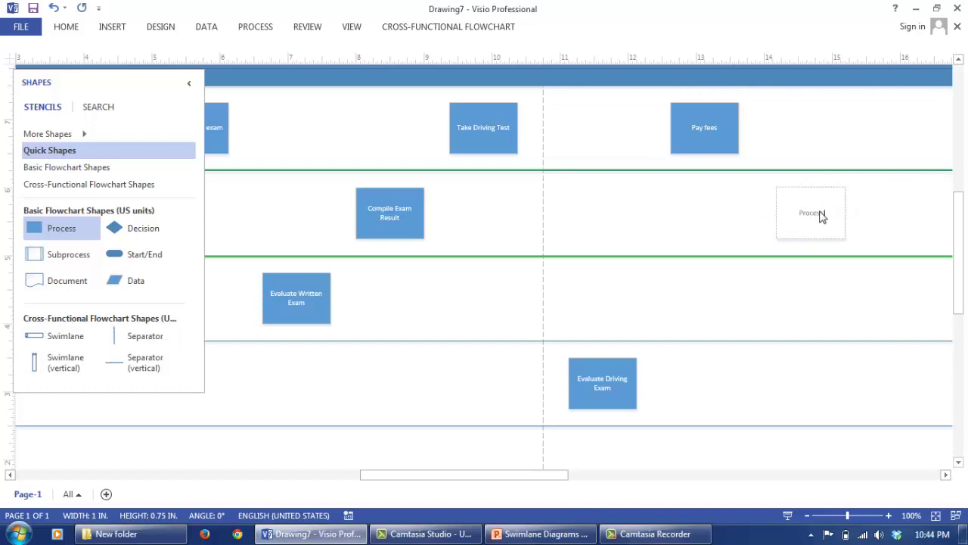
type("ocess License")
left_click(670, 324)
Step: Add a Process shape labelled "Receive License" in the Applicant swimlane, beyond the Process License process
left_click_drag(64, 236, 931, 132)
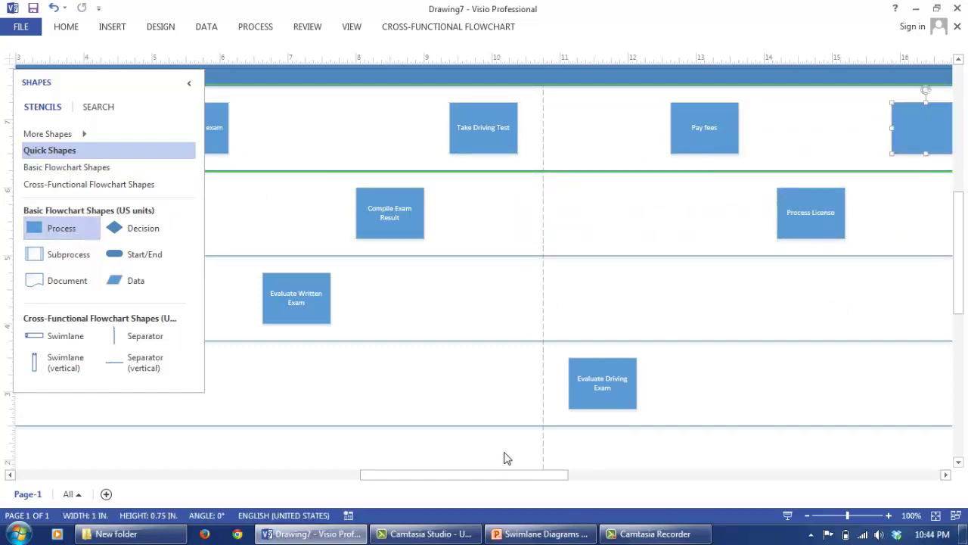
left_click_drag(508, 476, 534, 480)
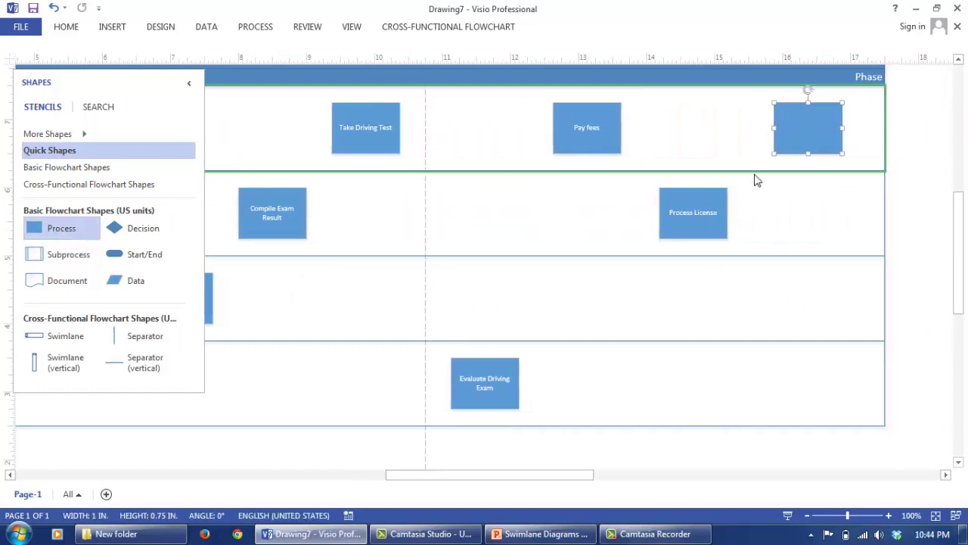
double_click(807, 121)
type("Receive")
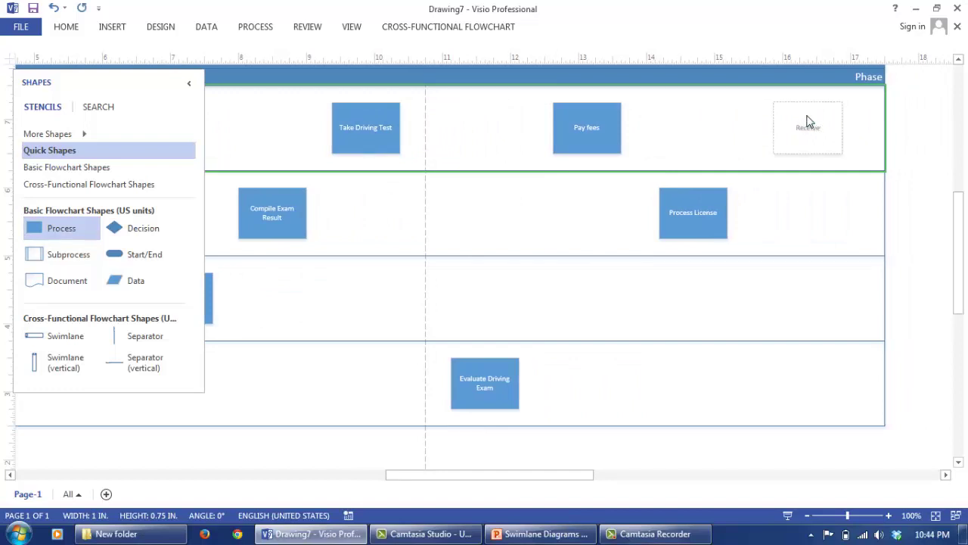
type(" License")
left_click(794, 303)
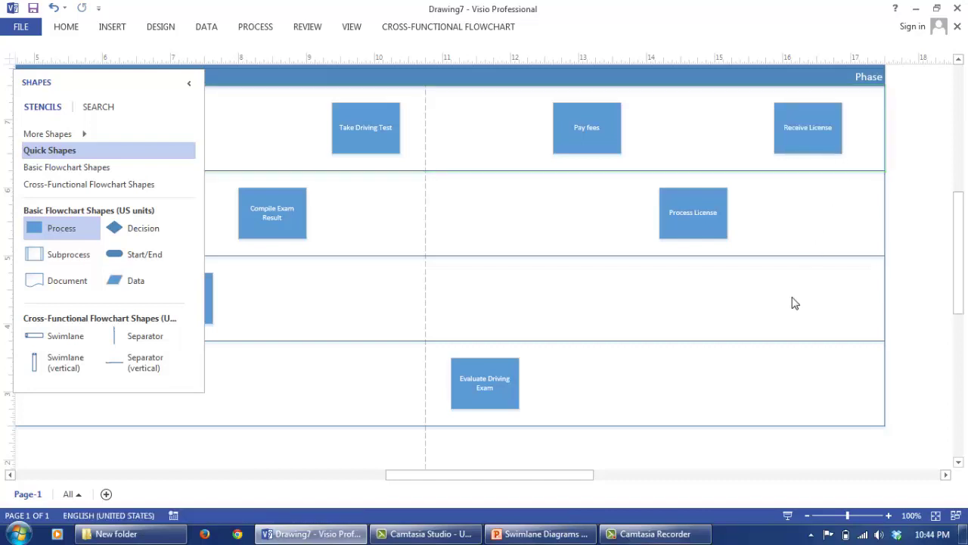
Step: Draw connectors from "Assemble Required Doccuments" to "Submit Documents" and from there to "Enter Applicant Information" in the DMV Clerk swimlane
left_click_drag(568, 483, 442, 489)
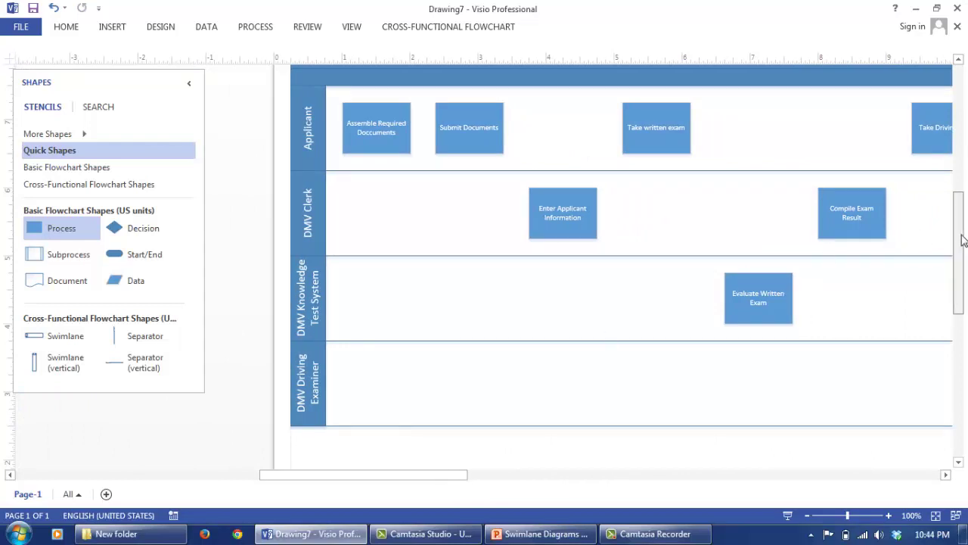
left_click_drag(959, 241, 962, 228)
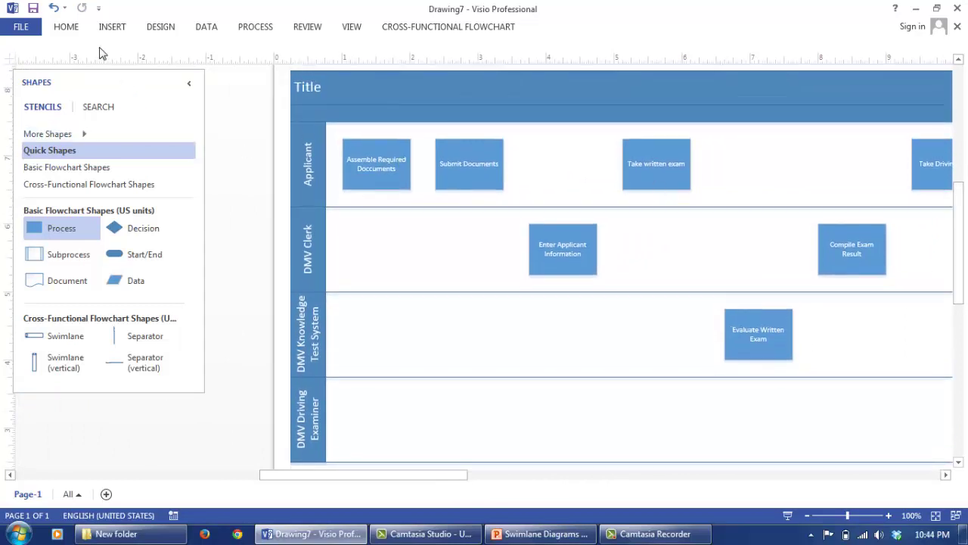
left_click(75, 31)
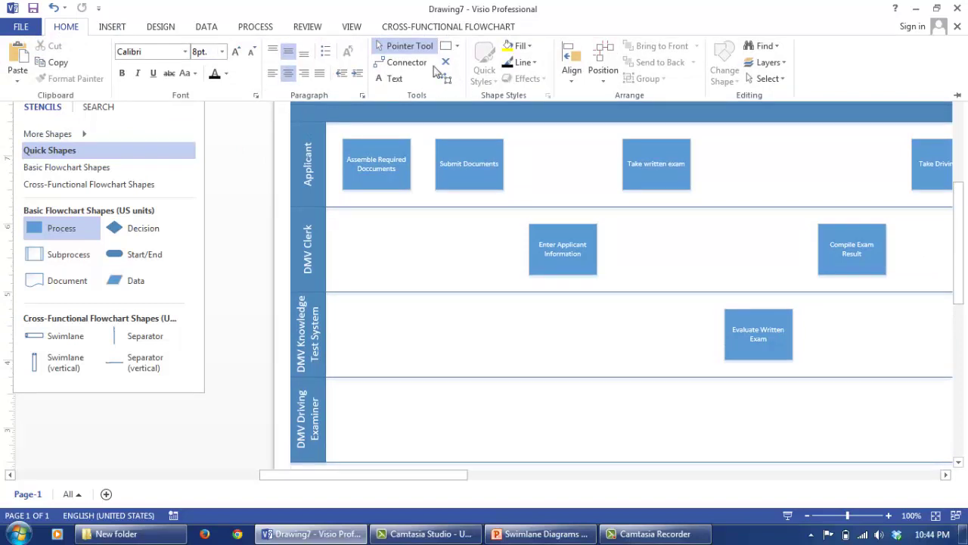
left_click(401, 62)
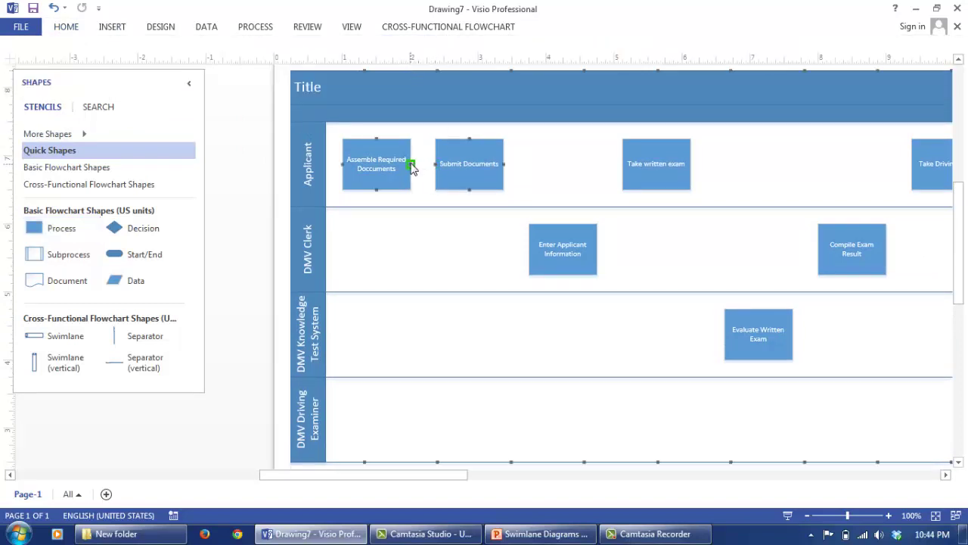
mouse_move(414, 170)
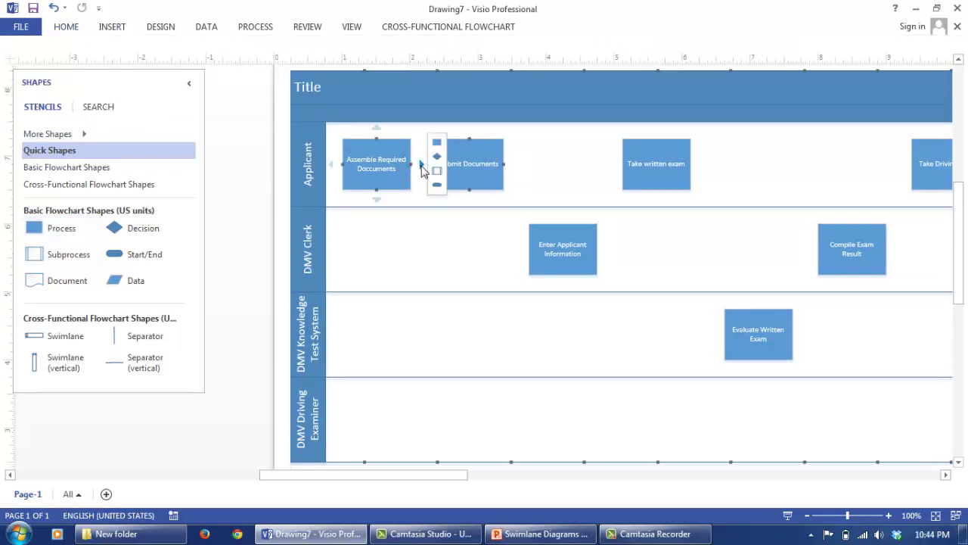
left_click_drag(413, 170, 530, 251)
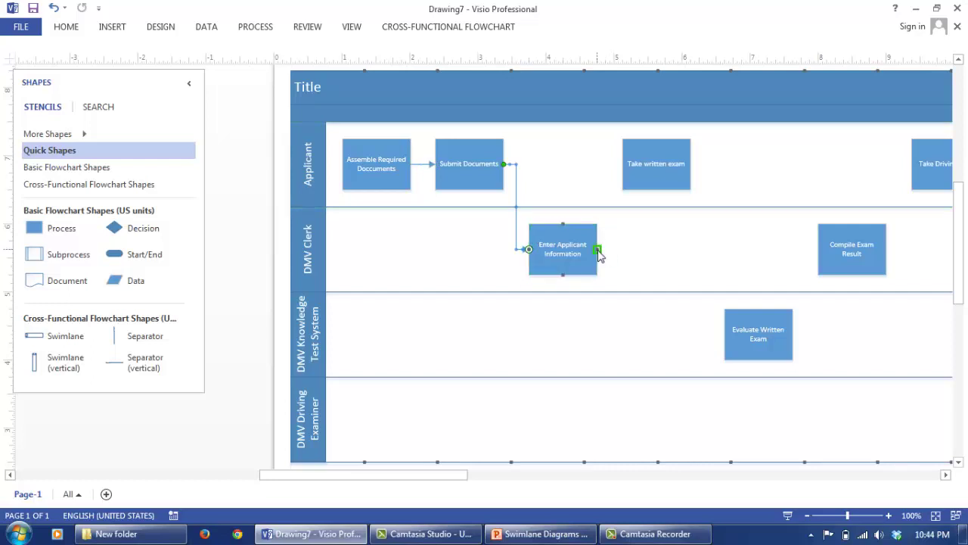
Step: Draw connectors linking "Enter Applicant Information", "Take written exam", "Evaluate Written Exam" and "Compile Exam Result" in that order
left_click_drag(598, 250, 619, 165)
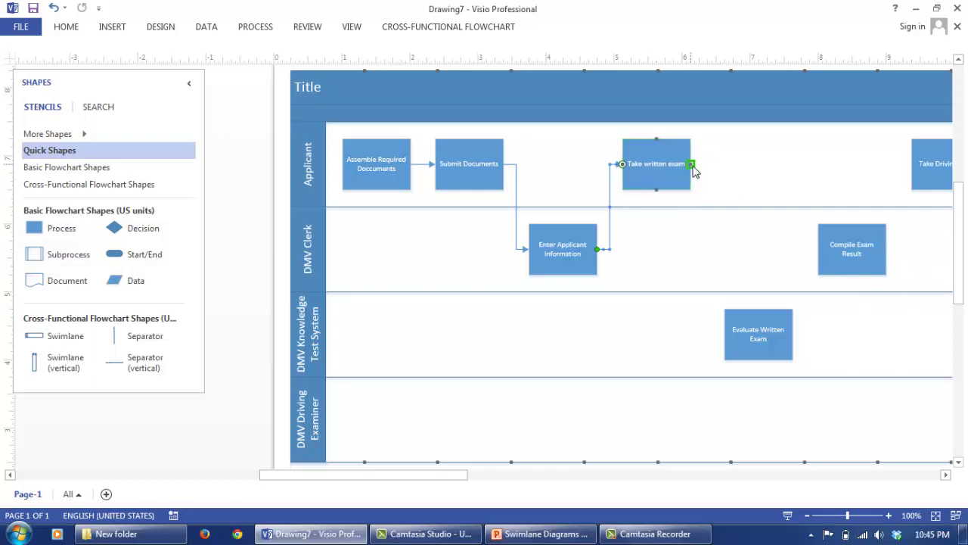
left_click_drag(690, 164, 729, 352)
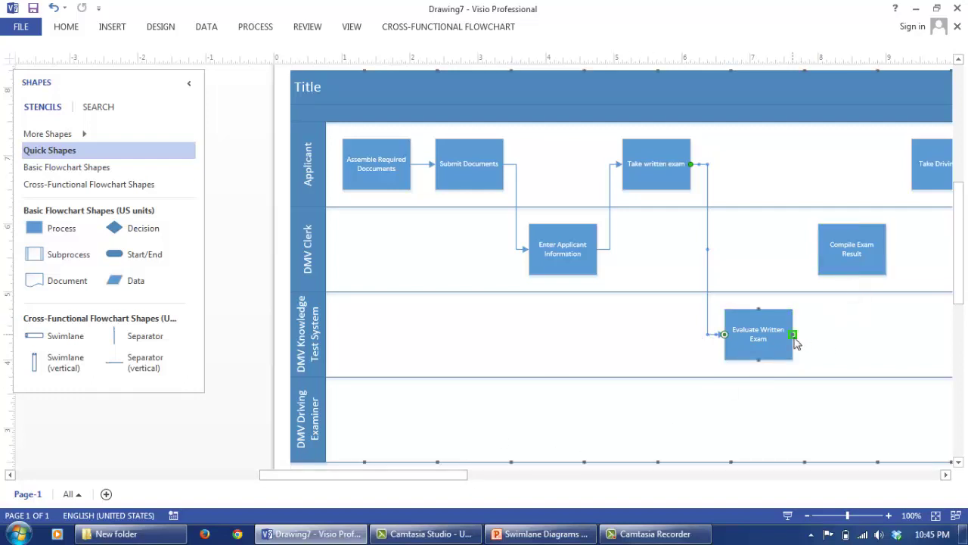
left_click_drag(794, 333, 818, 267)
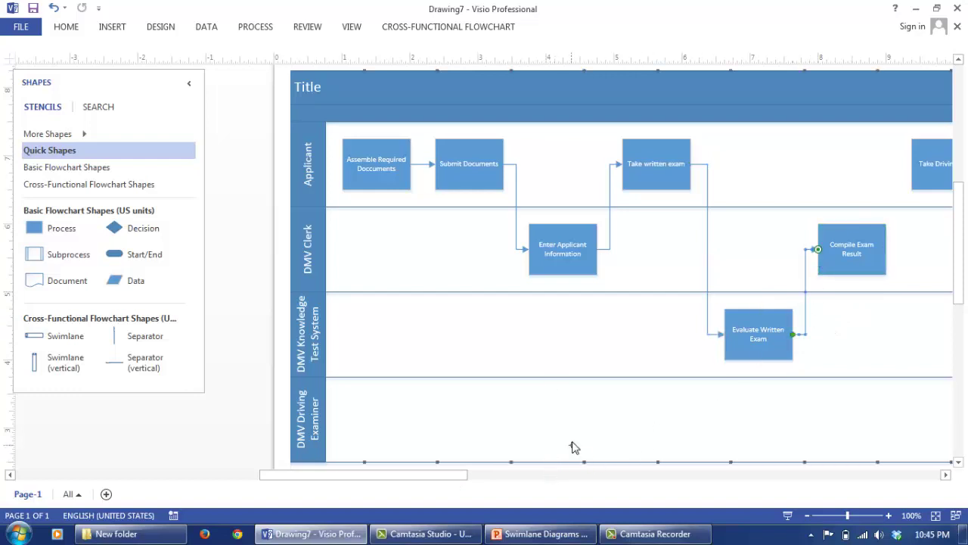
Step: Connect "Compile Exam Result" to "Take Driving Test", and "Take Driving Test" to "Evaluate Driving Exam" in the DMV Driving Examiner swimlane
left_click_drag(446, 478, 462, 479)
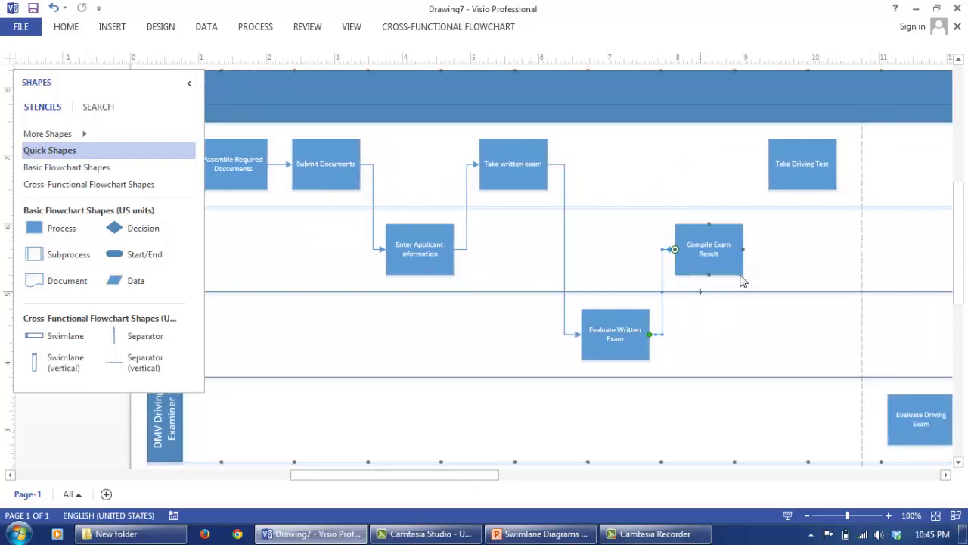
left_click_drag(746, 251, 767, 163)
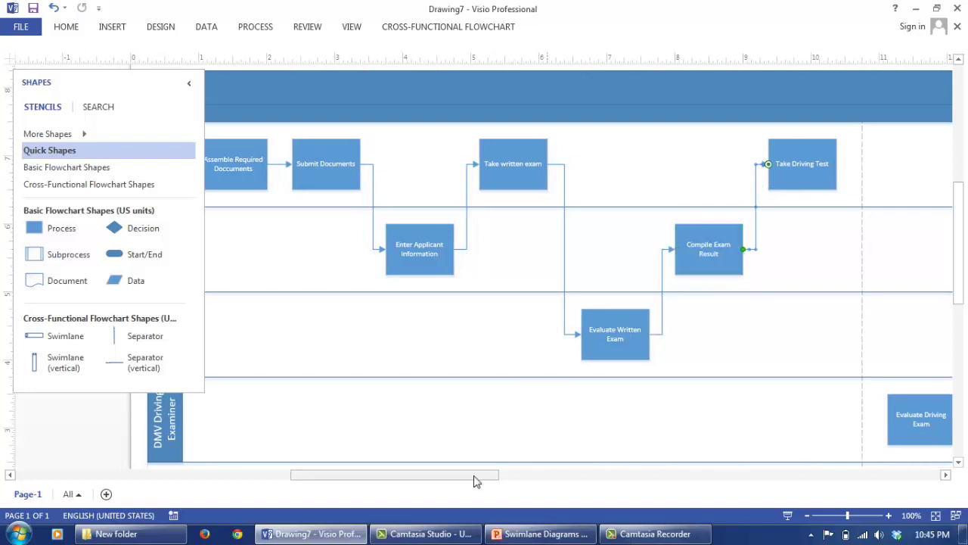
left_click_drag(476, 480, 496, 480)
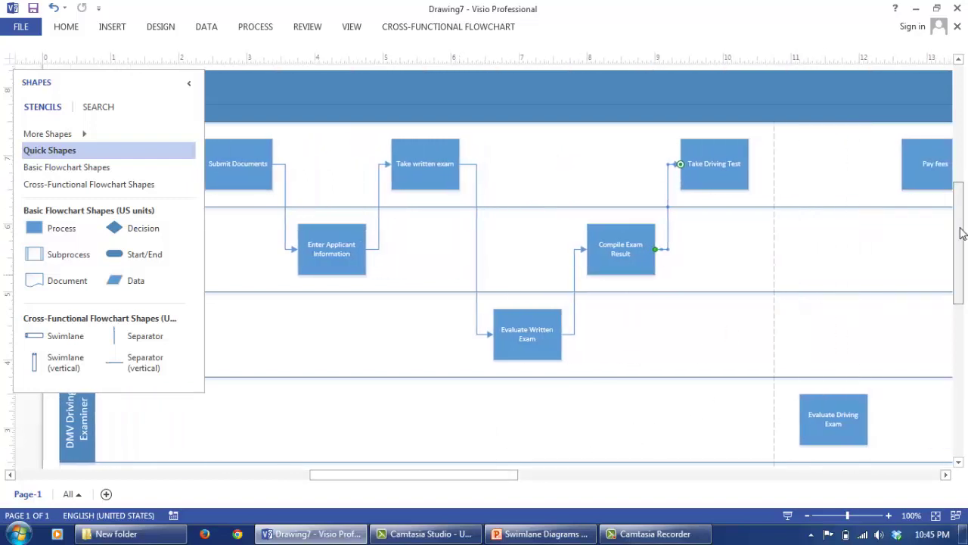
left_click_drag(963, 233, 963, 253)
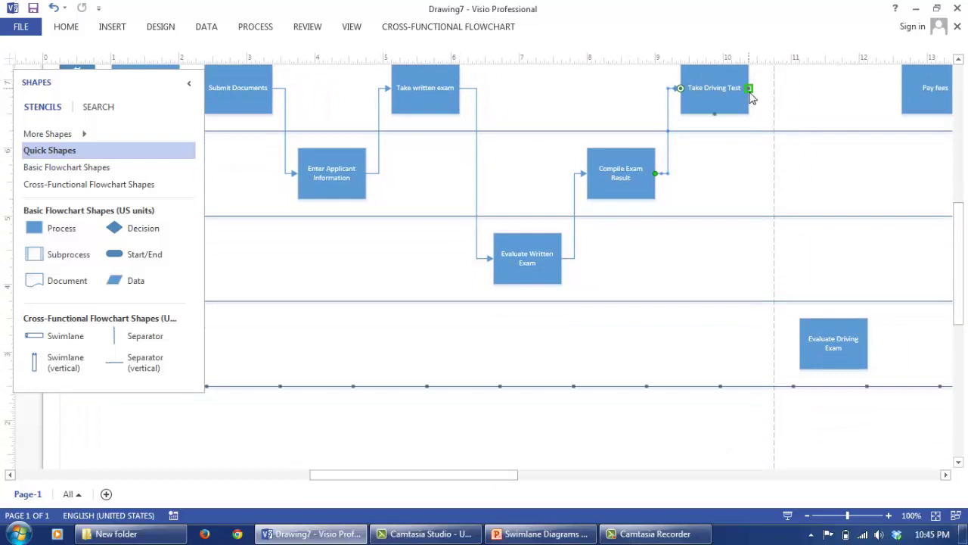
left_click_drag(750, 88, 799, 344)
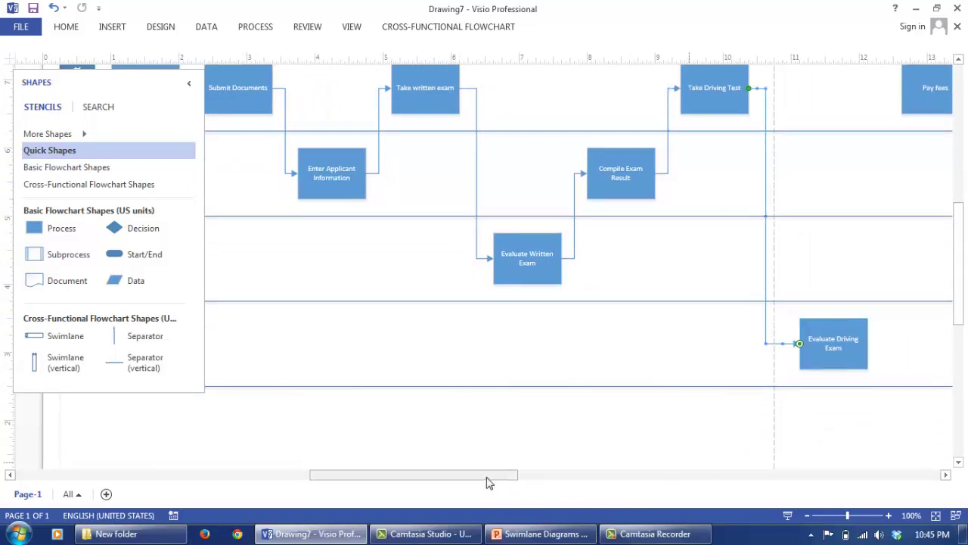
Step: Draw connectors linking "Evaluate Driving Exam", "Pay fees", "Process License" and "Receive License" in that order
left_click_drag(488, 482, 537, 483)
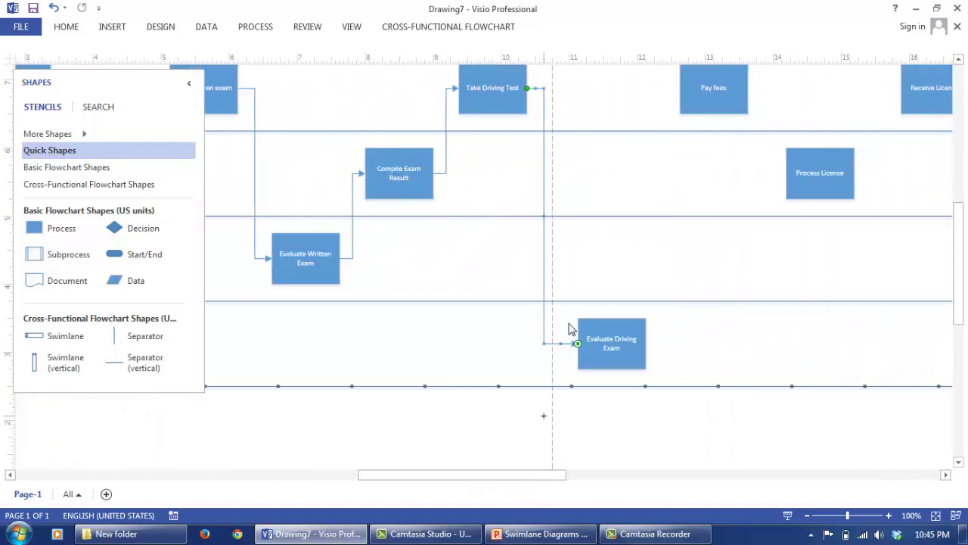
mouse_move(649, 345)
left_click_drag(649, 345, 678, 94)
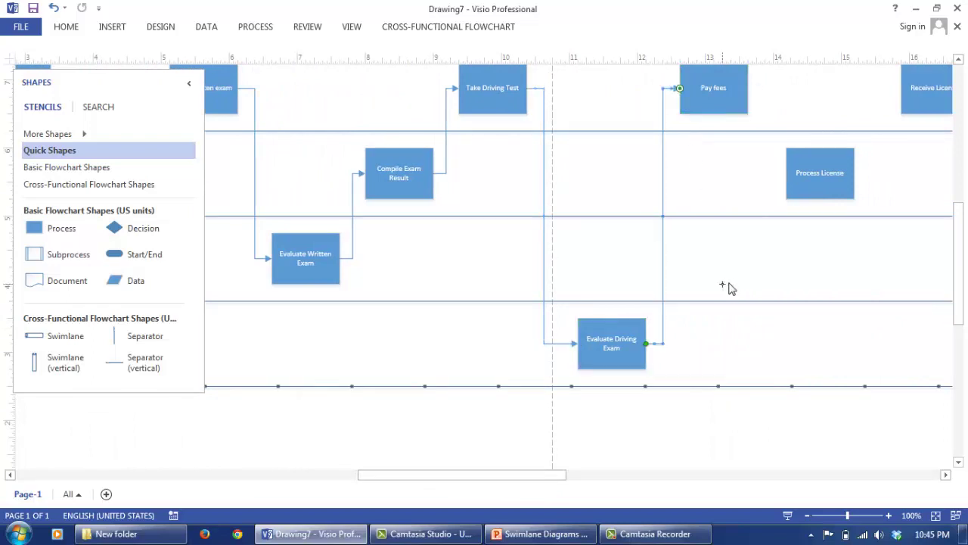
left_click_drag(753, 91, 785, 177)
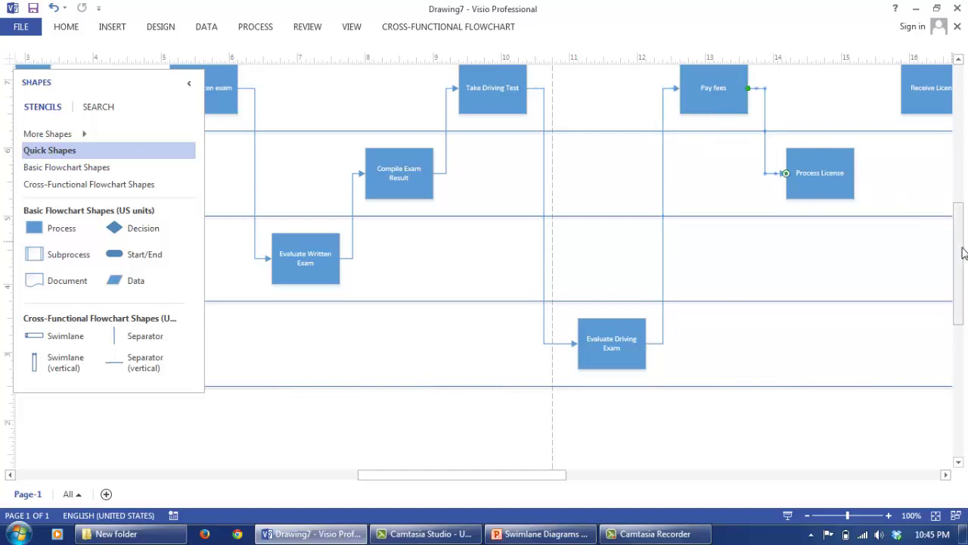
left_click_drag(960, 254, 960, 237)
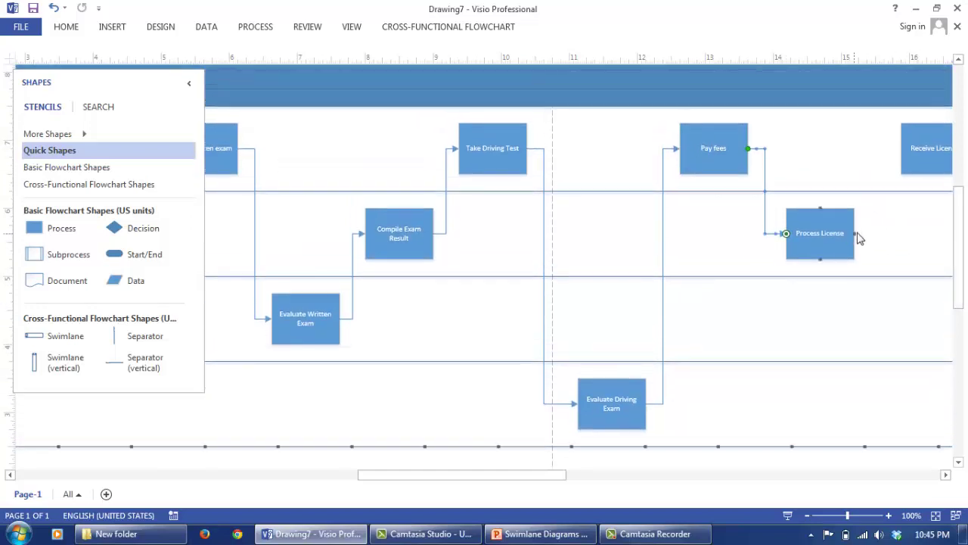
left_click_drag(855, 234, 901, 149)
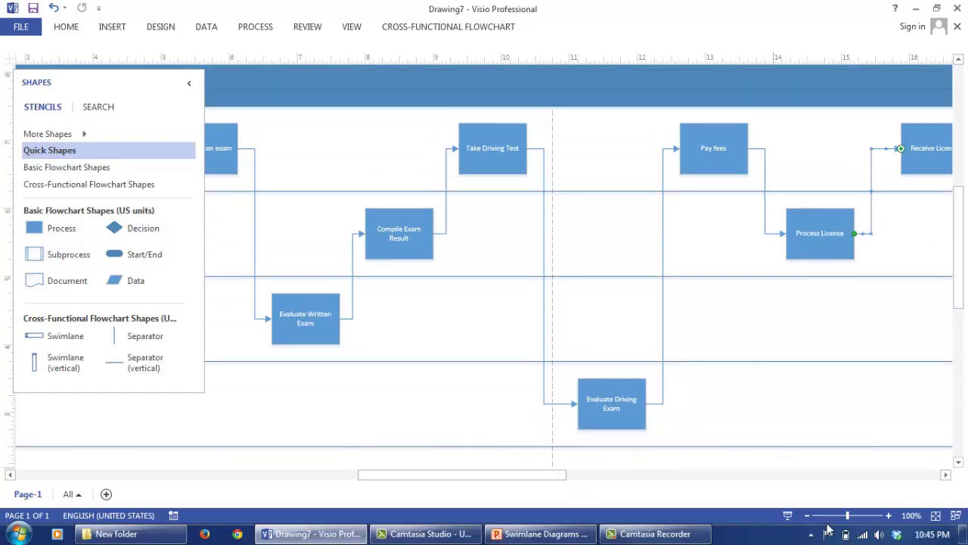
Step: Zoom out to 73% and collapse the Shapes pane to view the whole swimlane diagram
left_click(840, 521)
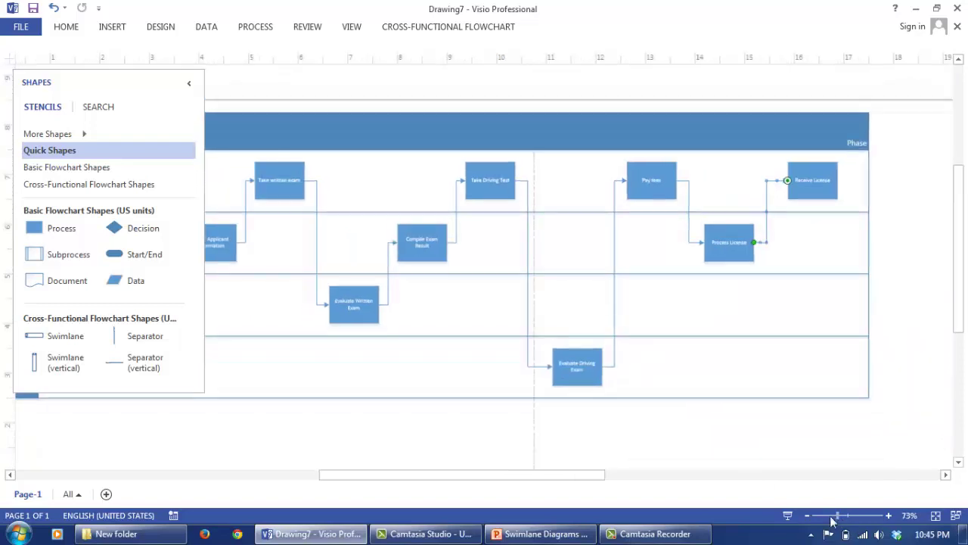
left_click_drag(521, 480, 502, 480)
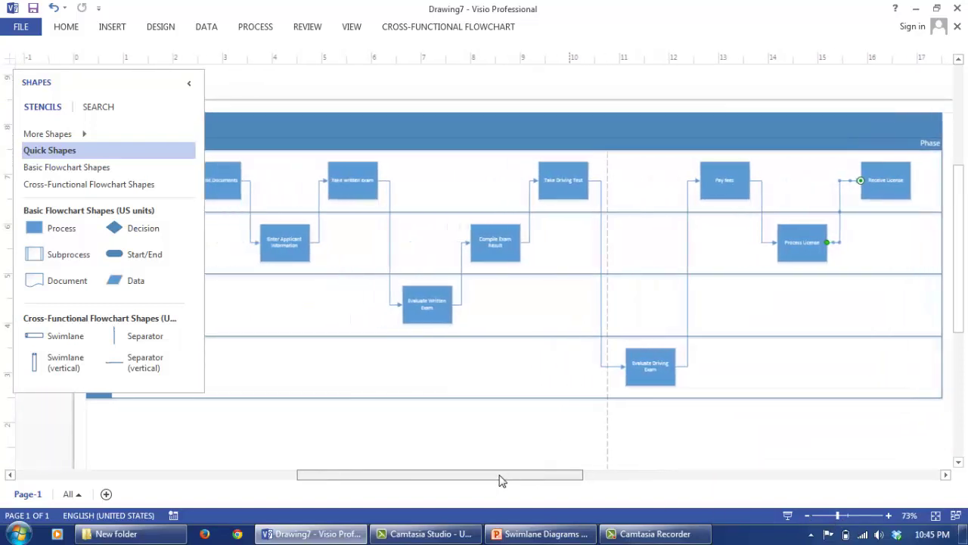
left_click(191, 85)
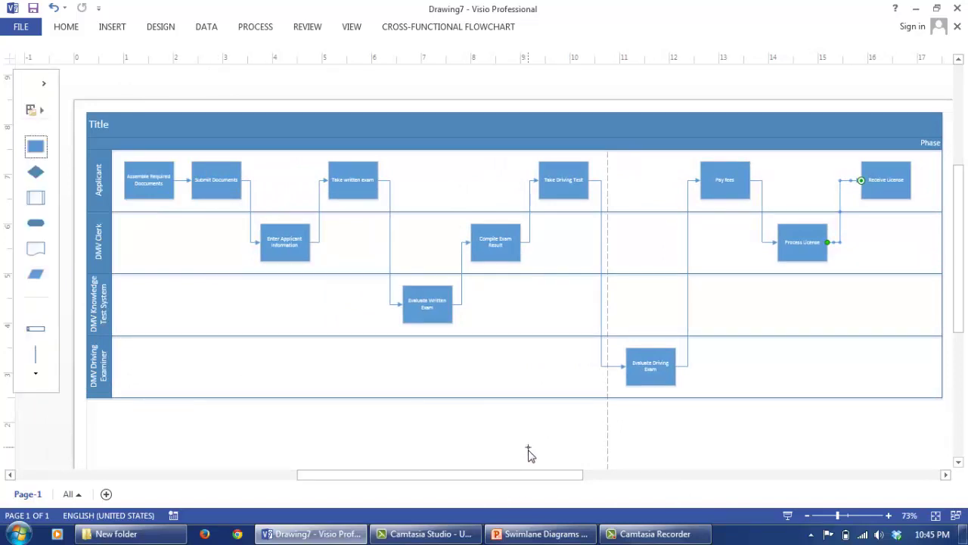